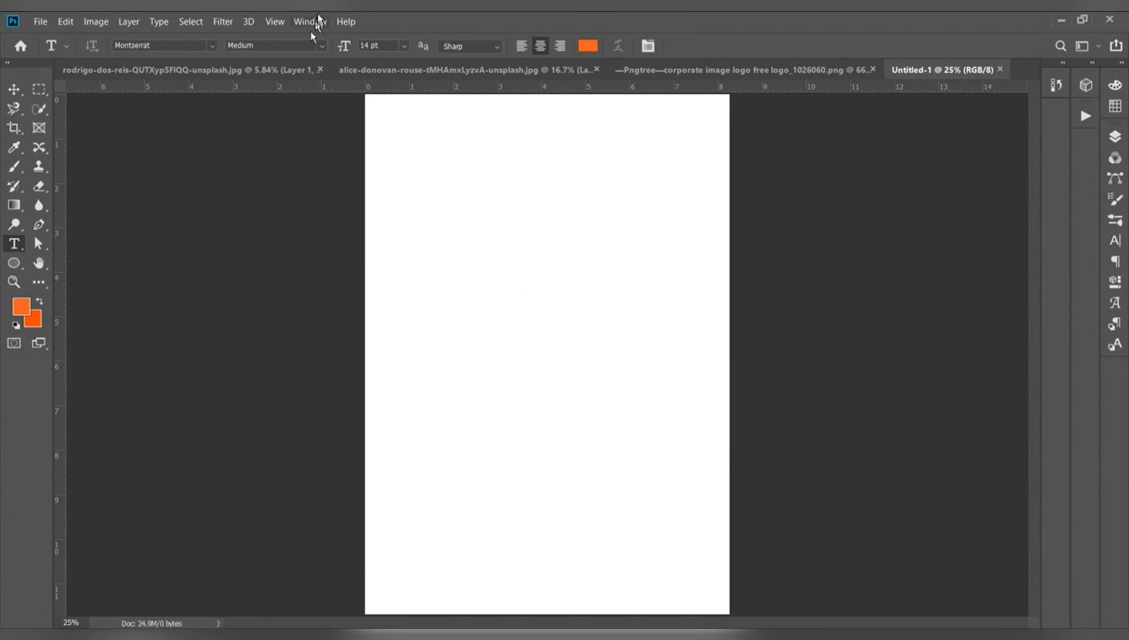
Add a guide layout to the blank page with 0.1 in margins on all four sides
left_click(276, 21)
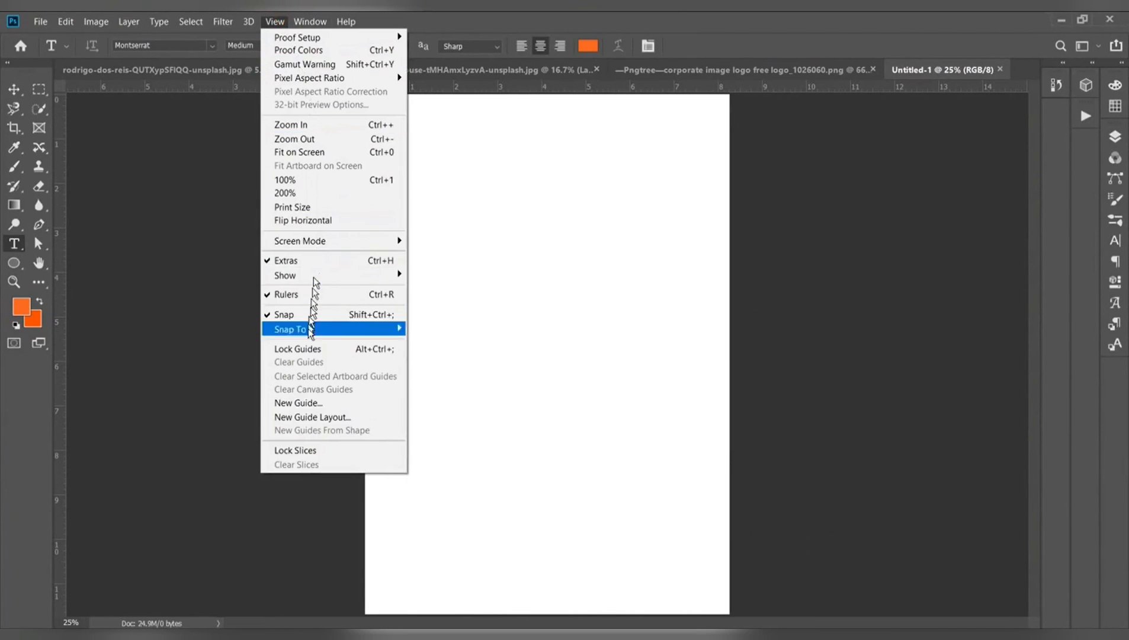
left_click(312, 417)
left_click(732, 194)
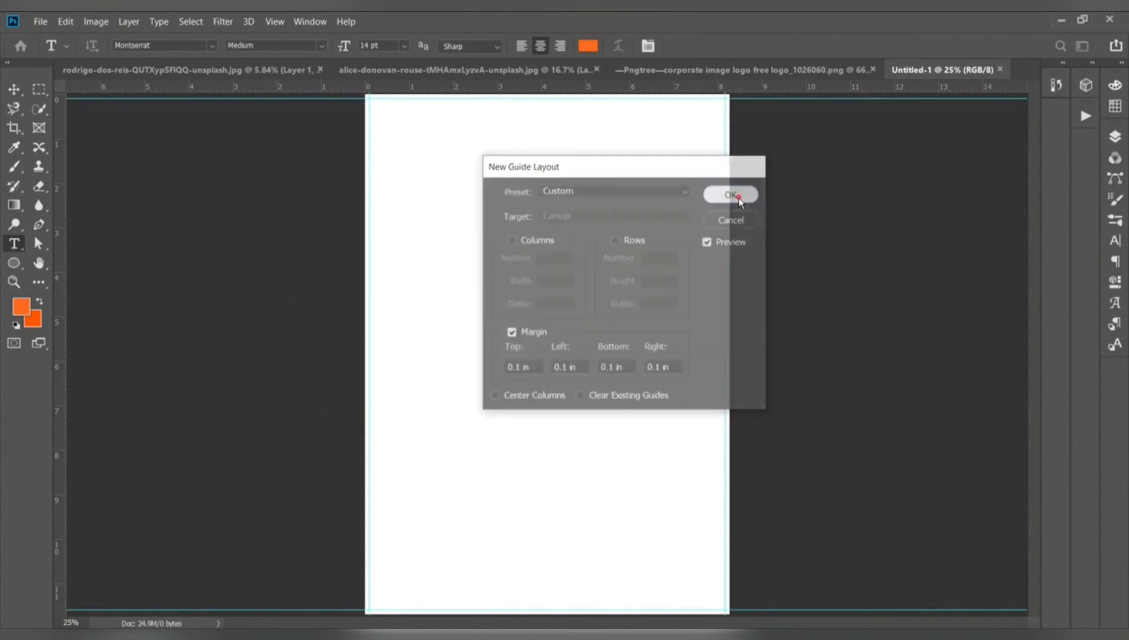
Place a horizontal and a vertical ruler guide through the centre of the page
left_click_drag(426, 92, 453, 354)
left_click(13, 88)
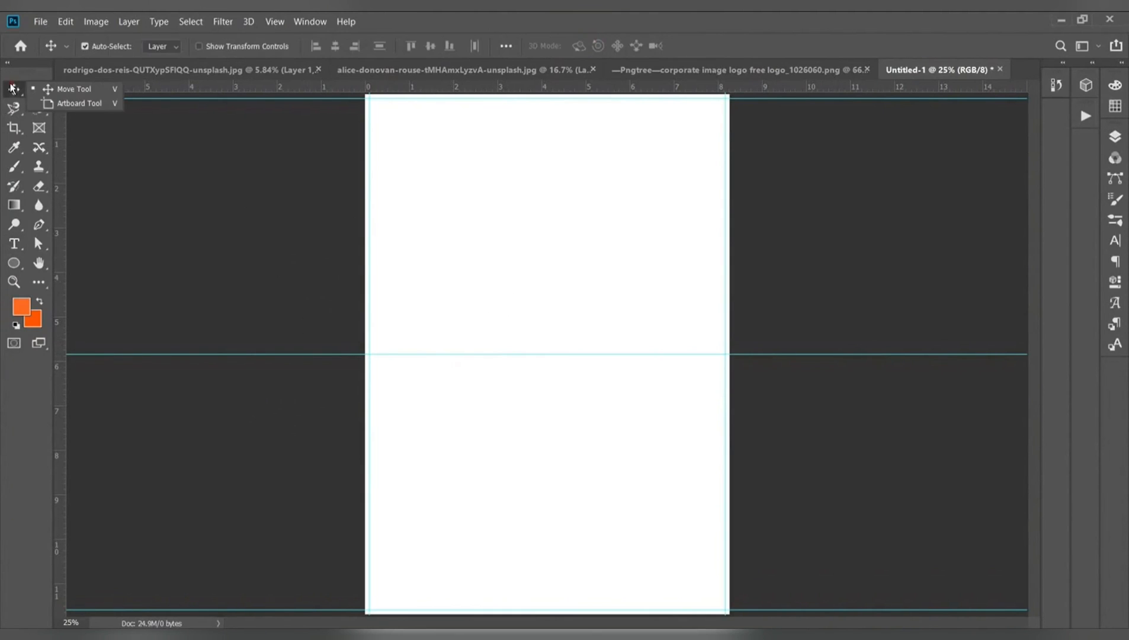
left_click_drag(59, 172, 546, 204)
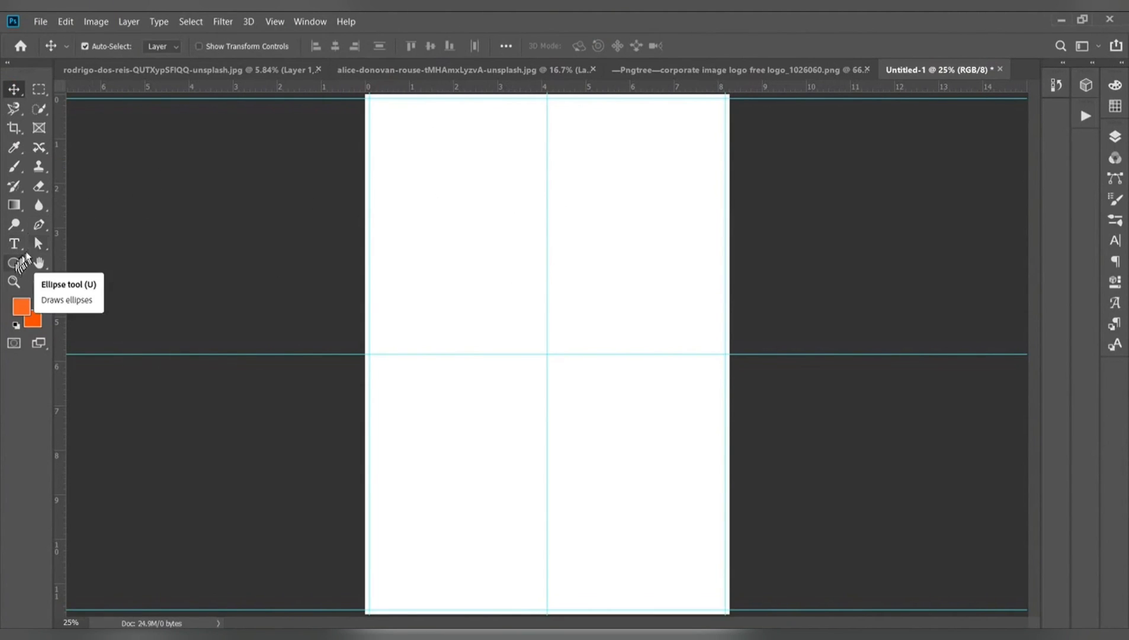
With the Pen tool, draw an orange shape's wavy upper edge across the page's upper part and a straight side beyond its right edge
left_click(39, 224)
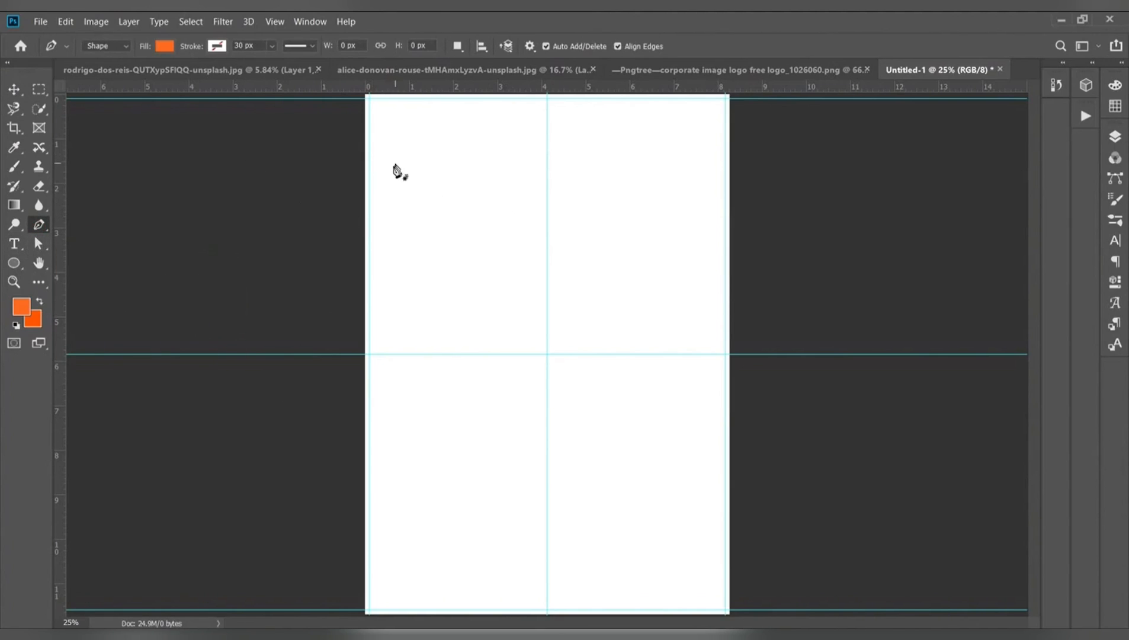
left_click(358, 129)
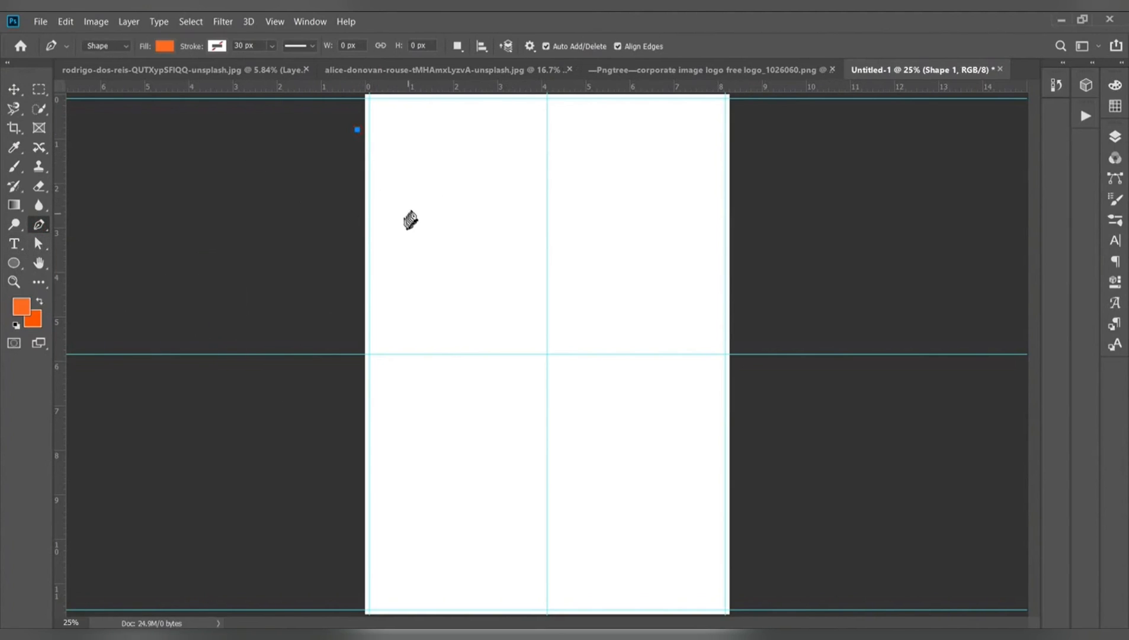
mouse_move(415, 200)
left_mouse_down()
mouse_move(477, 212)
mouse_move(425, 209)
left_mouse_up()
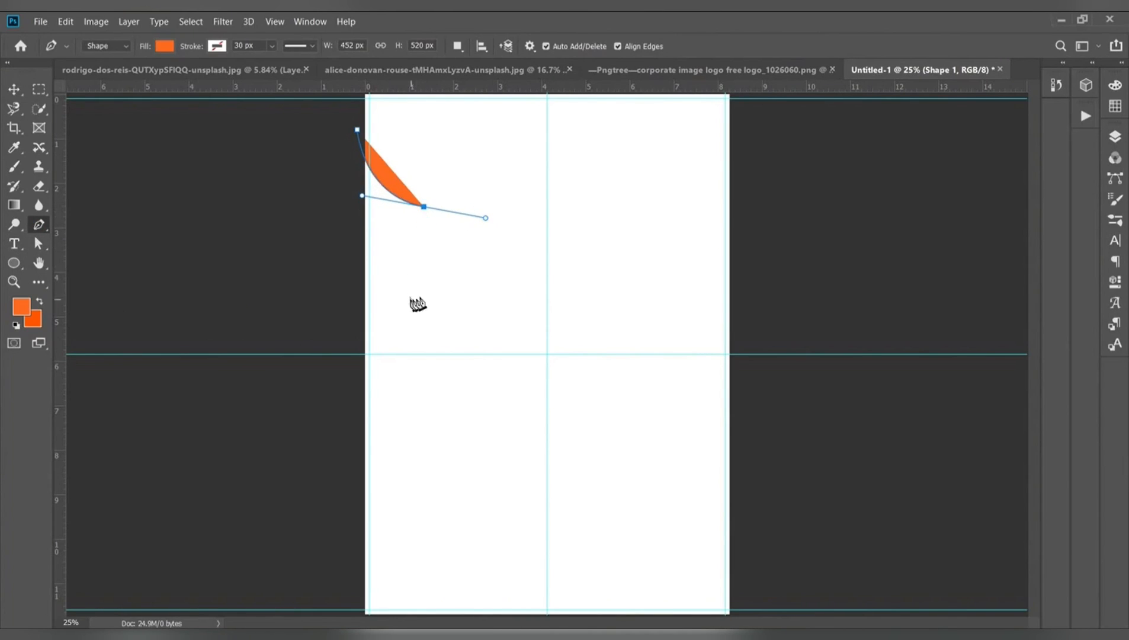
left_click(546, 210)
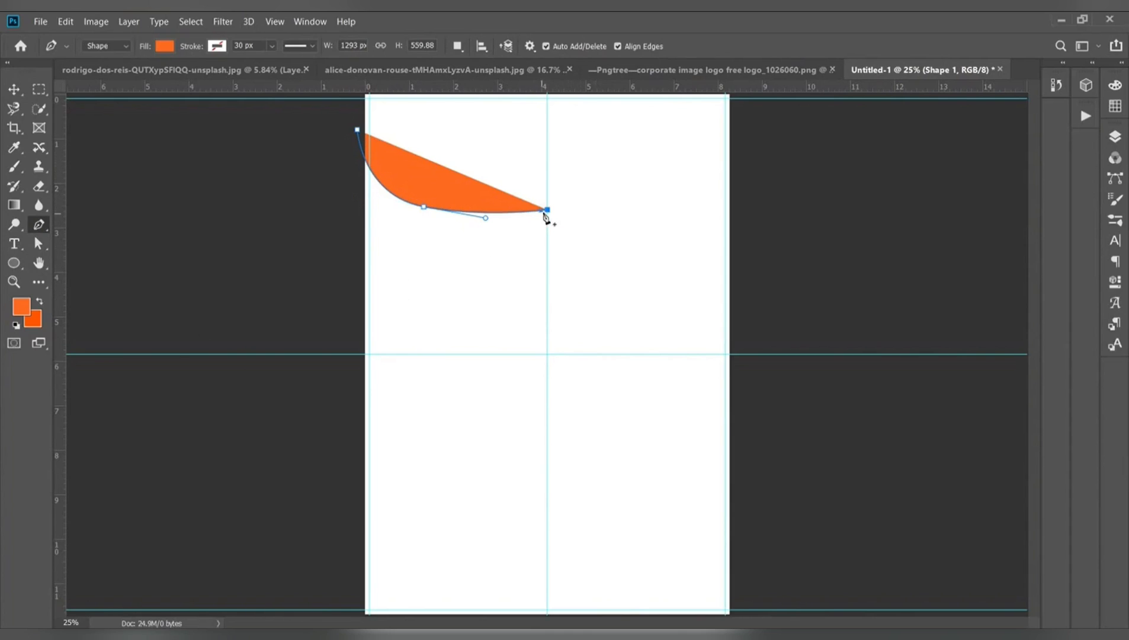
left_click_drag(547, 209, 525, 195, "ctrl")
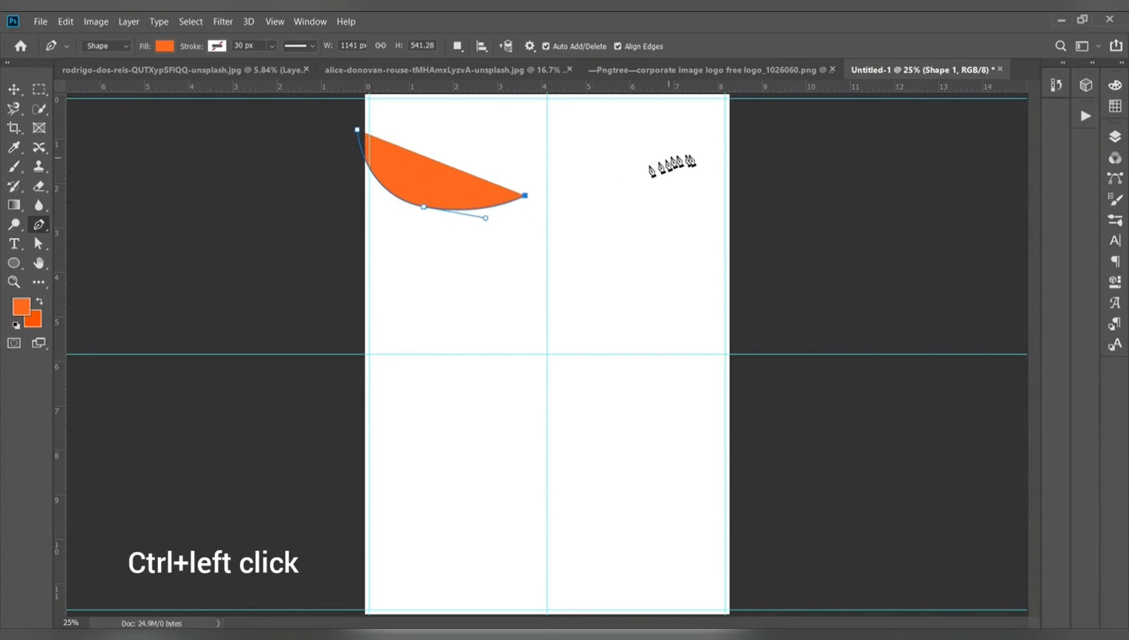
left_click_drag(761, 167, 938, 320)
left_click(762, 170)
left_click(757, 334)
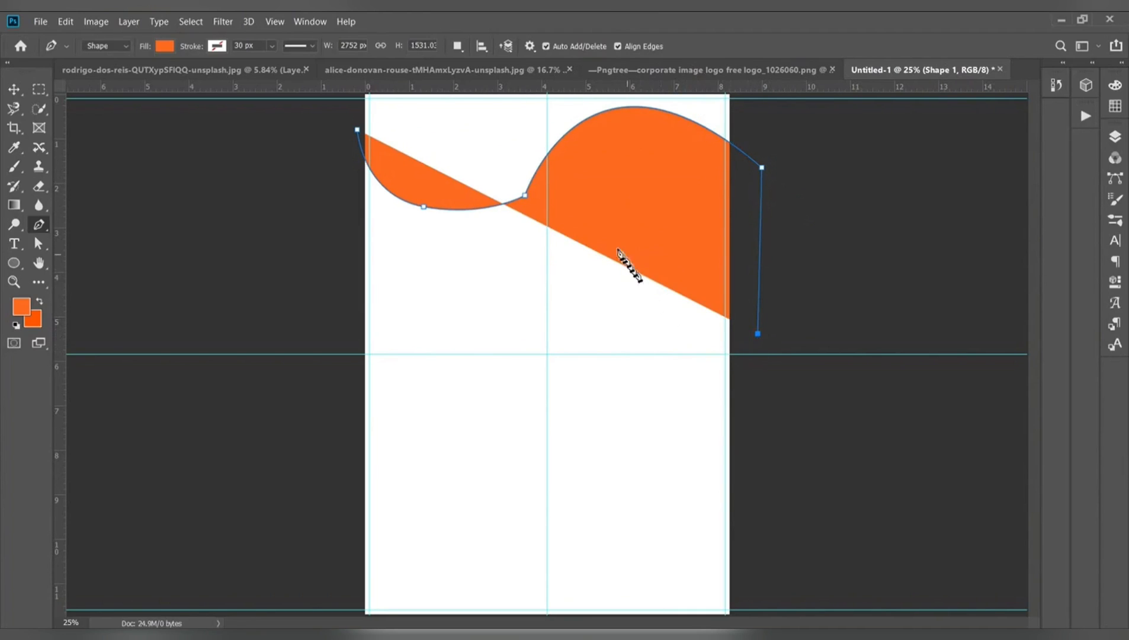
Draw the orange shape's wavy lower edge back past the page's left edge and close the path into a band
left_click_drag(599, 261, 483, 319)
left_click_drag(599, 262, 561, 271)
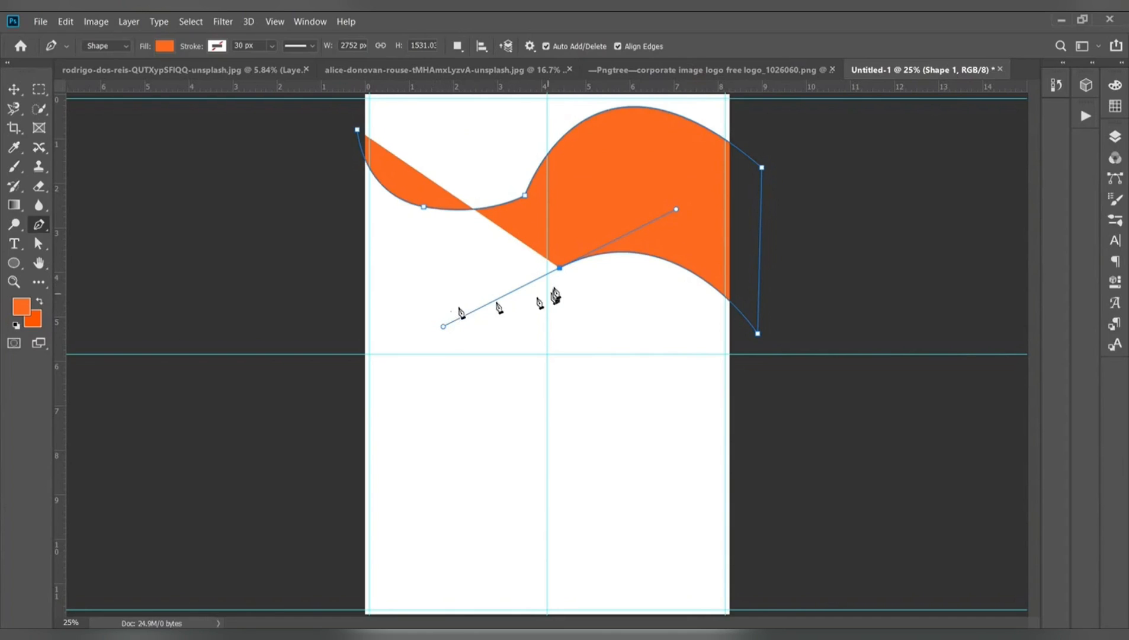
left_click(559, 268, "alt")
left_click(445, 313)
left_click(446, 312)
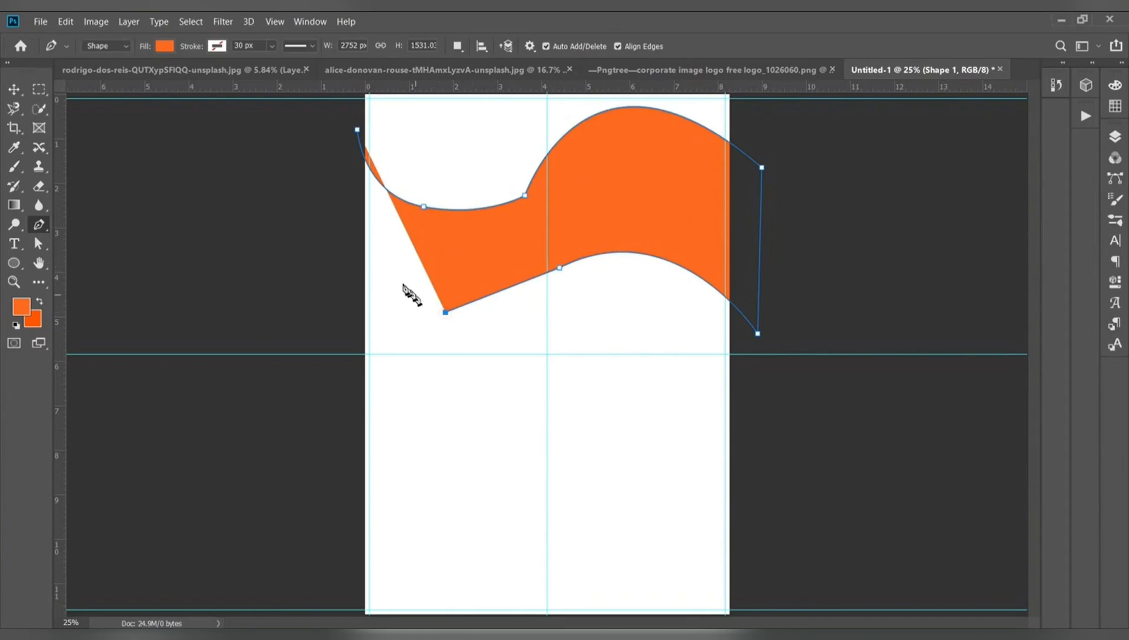
left_click_drag(351, 251, 328, 192)
mouse_move(350, 252)
left_mouse_down()
mouse_move(350, 224)
mouse_move(353, 236)
left_mouse_up()
key("ctrl+z")
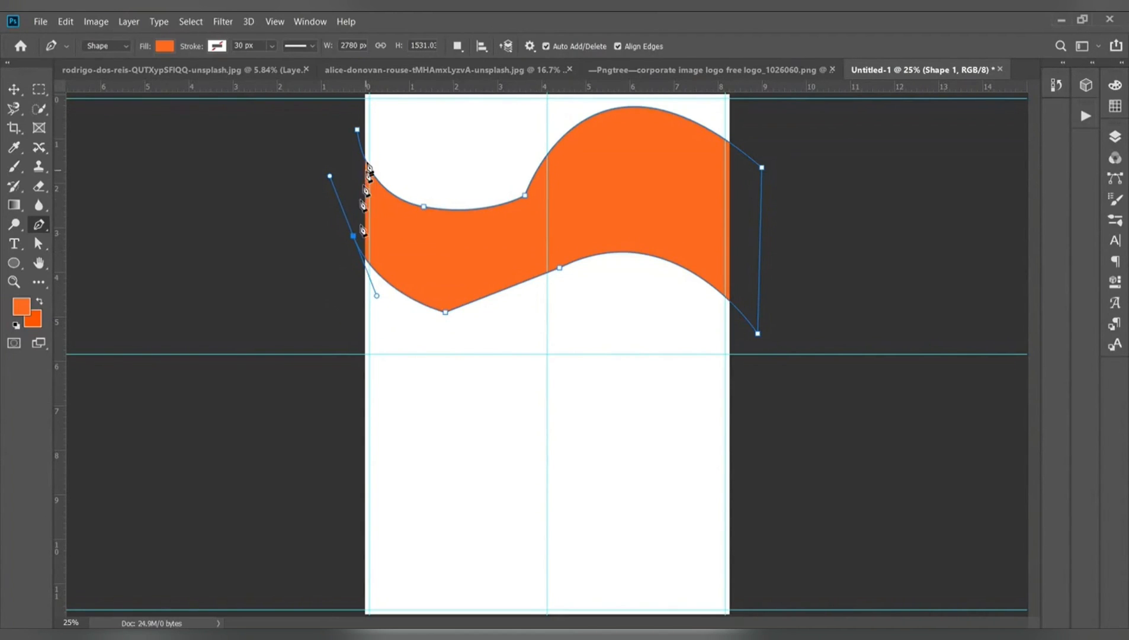
left_click(357, 130)
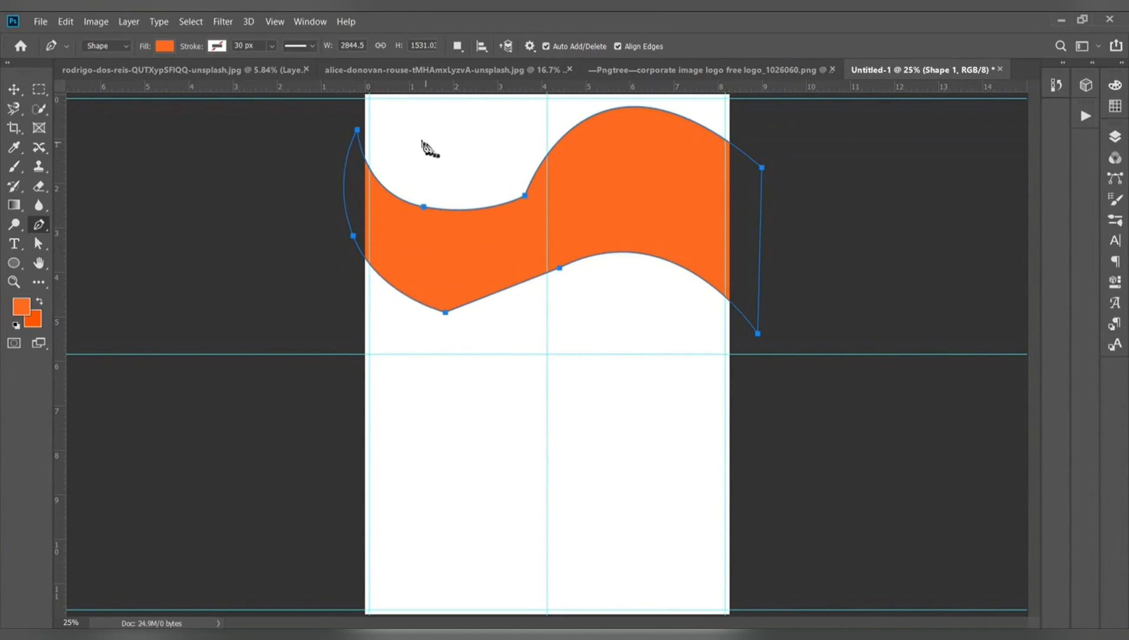
Draw an ellipse about 1114 by 1087 px and move it over the left half of the orange wave
left_click(1115, 137)
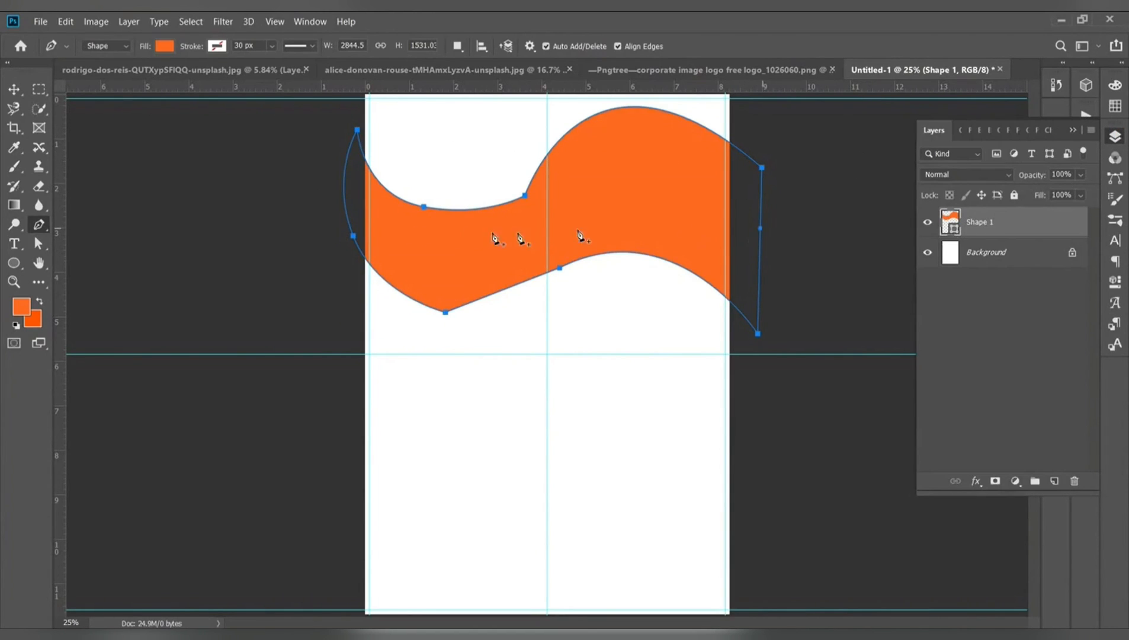
left_click(15, 263)
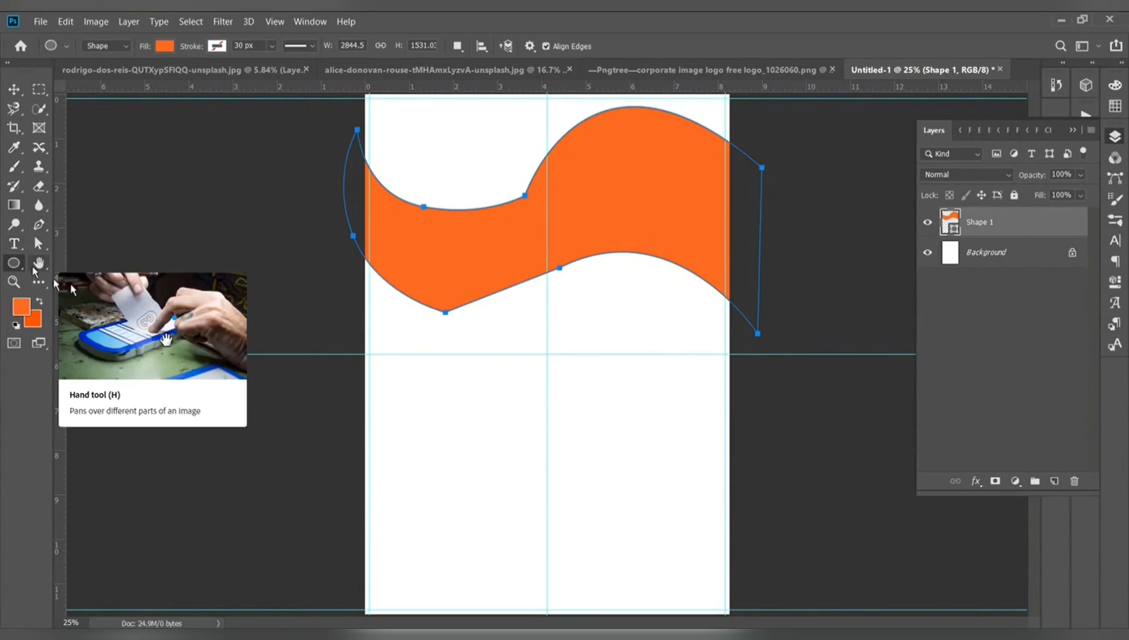
left_click_drag(478, 310, 642, 472)
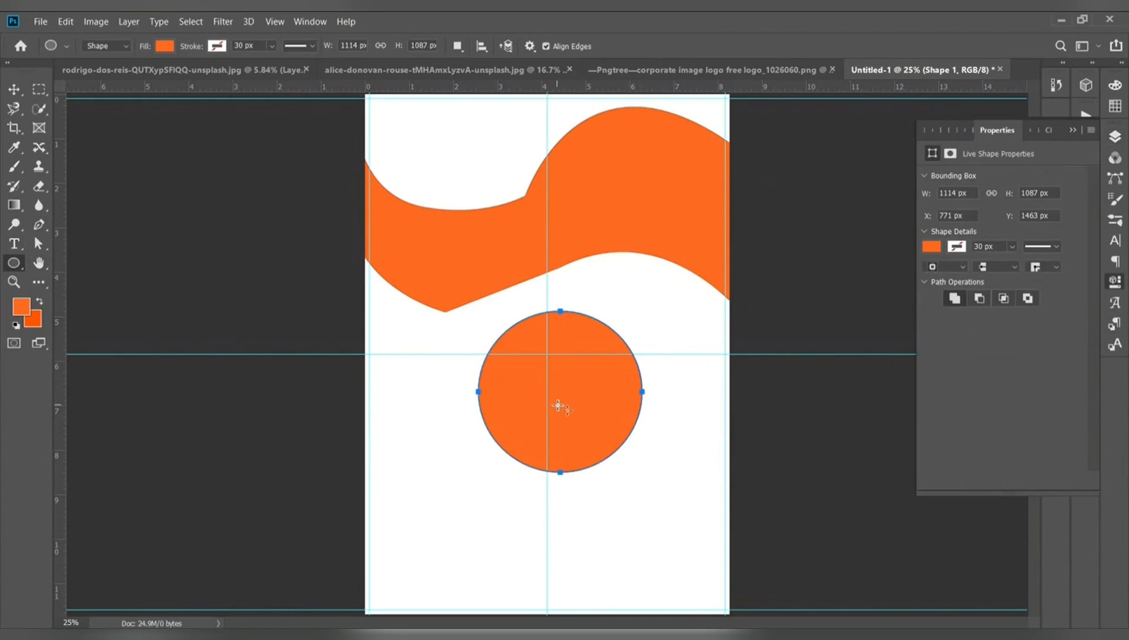
key("v")
left_click_drag(558, 408, 500, 266)
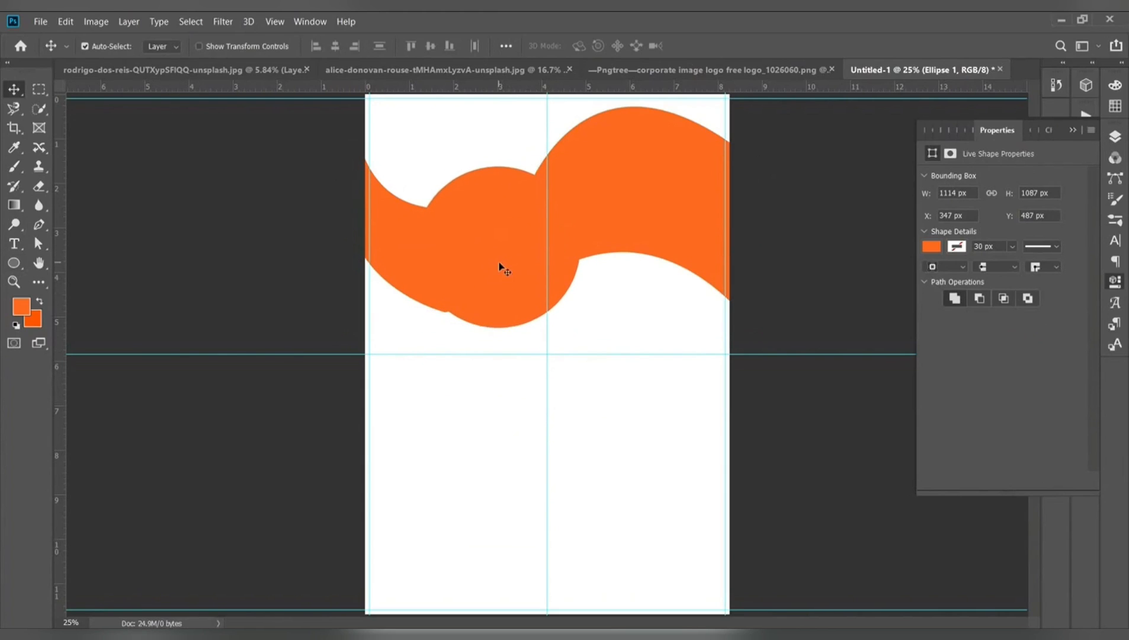
Fill the ellipse with grey and give it a white stroke about 70 px wide
left_click(14, 262)
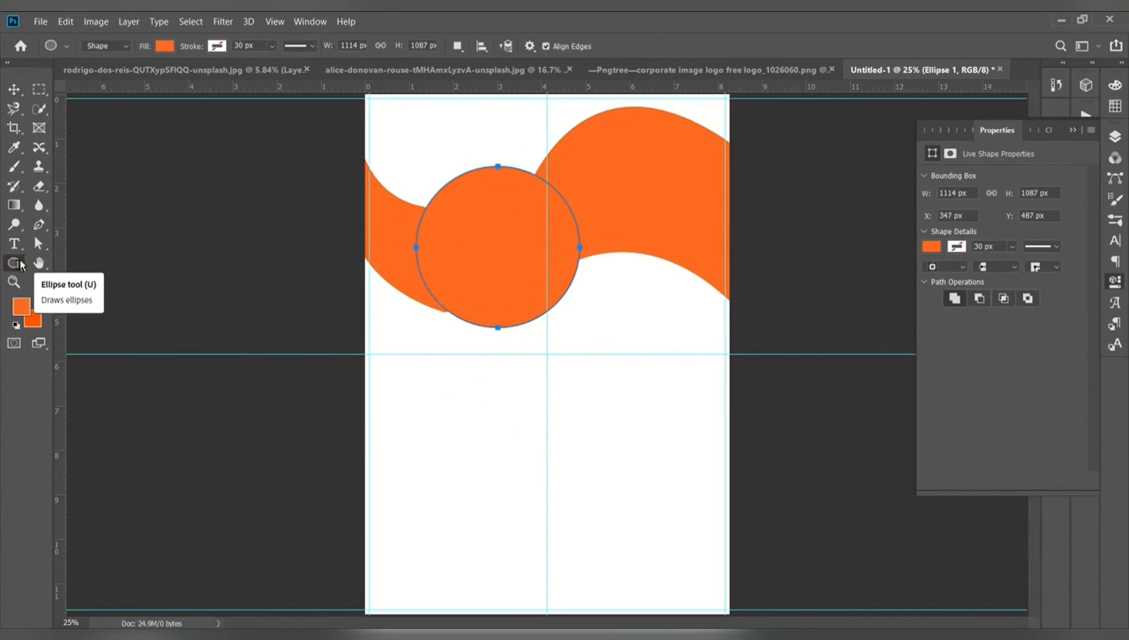
left_click(933, 247)
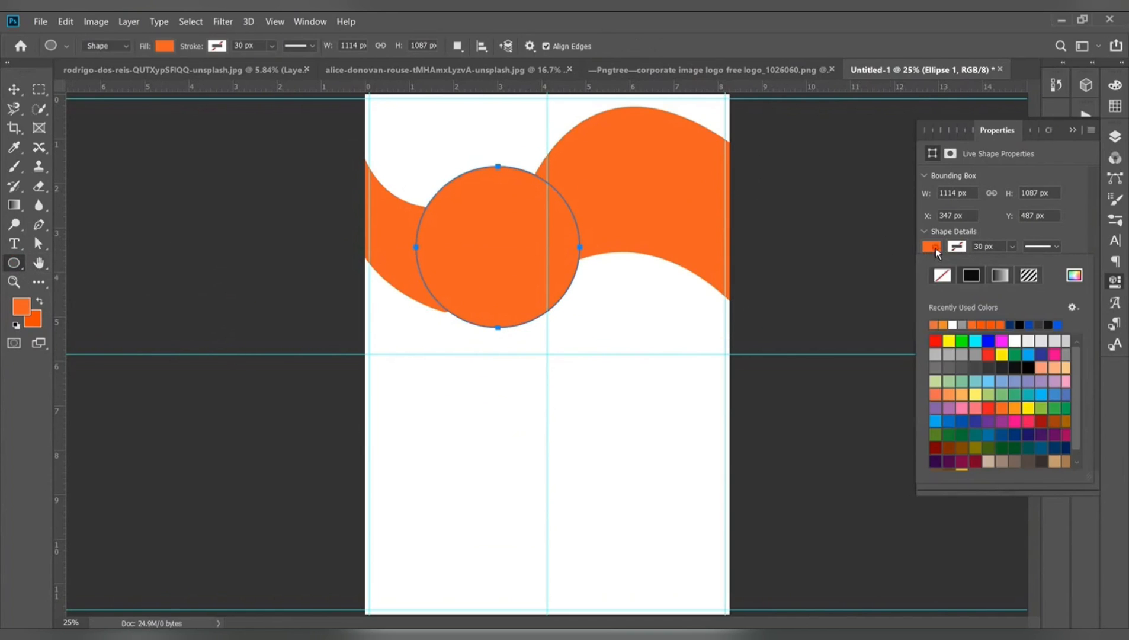
left_click(962, 324)
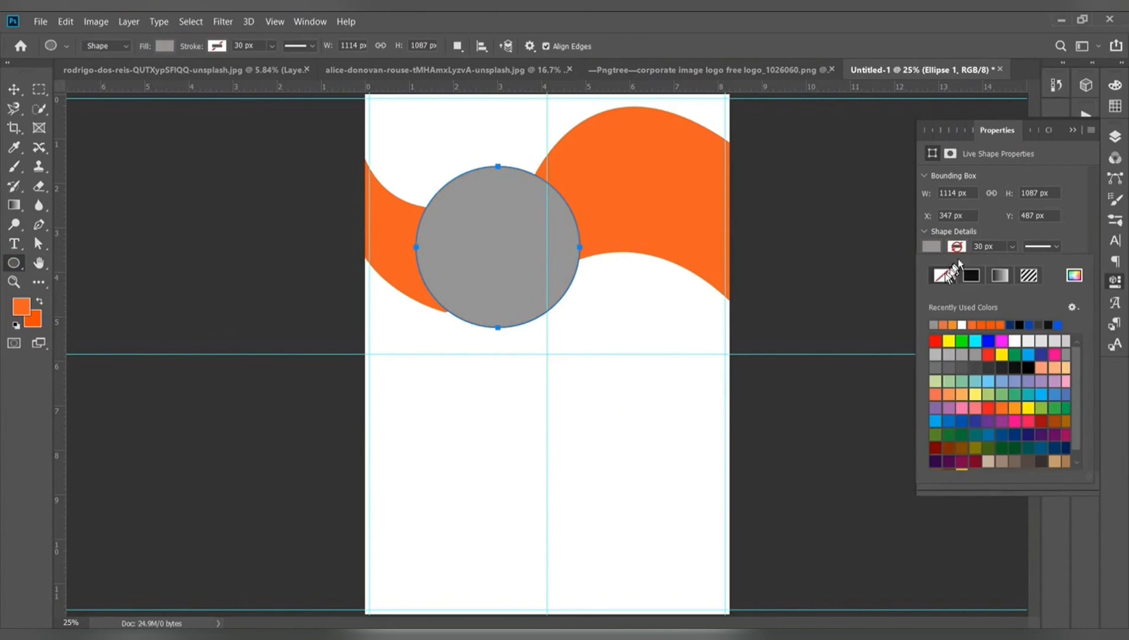
left_click(962, 324)
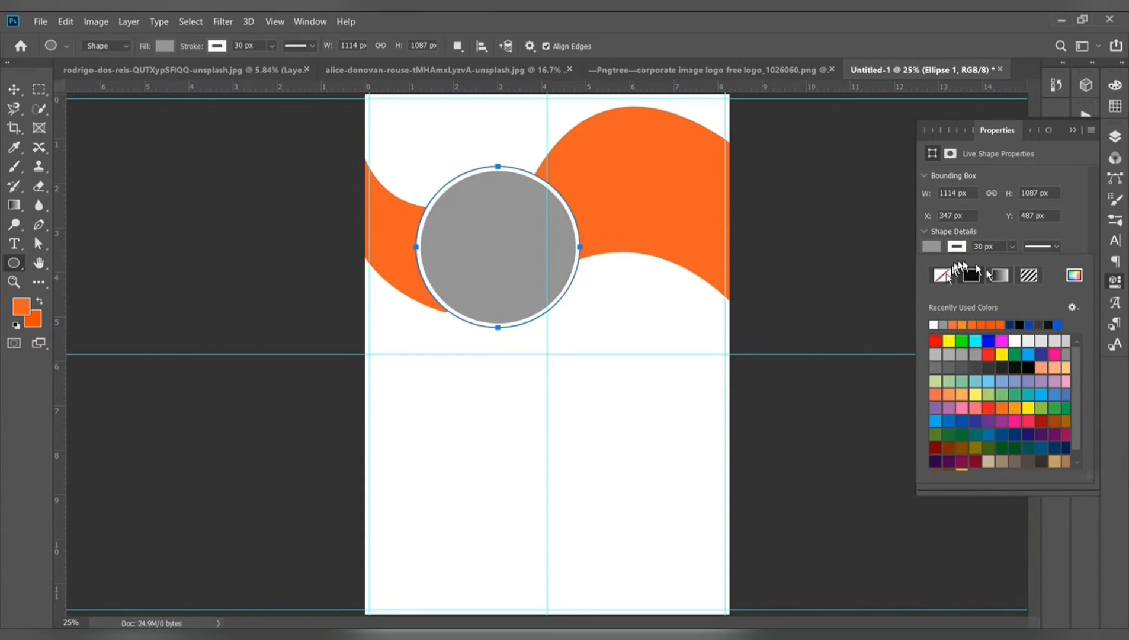
left_click(1014, 249)
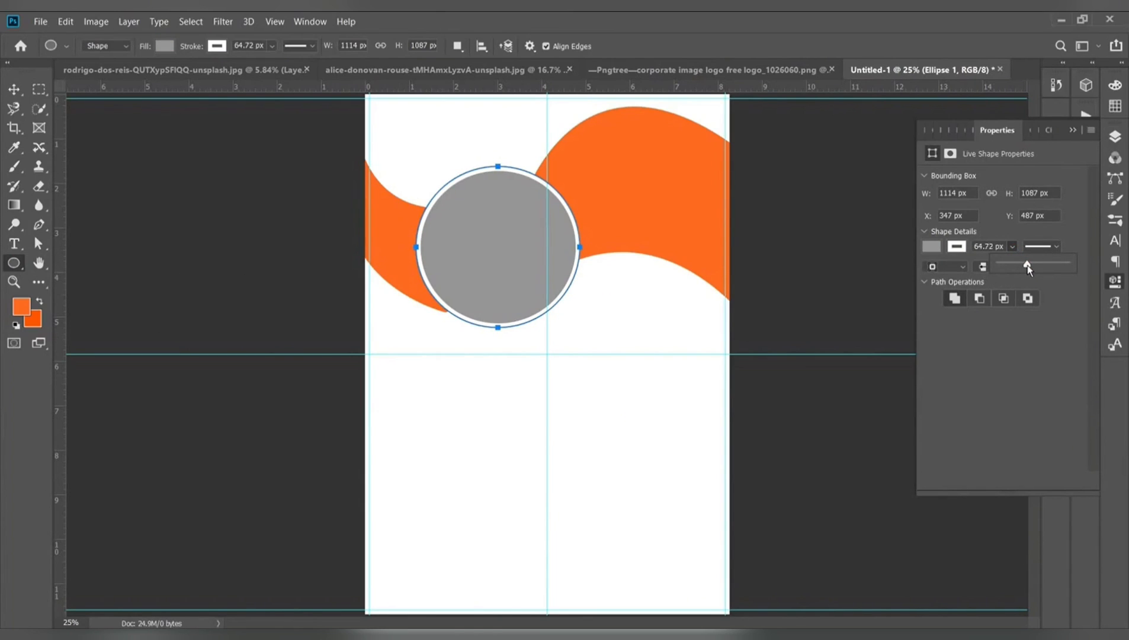
left_click_drag(1027, 266, 1029, 267)
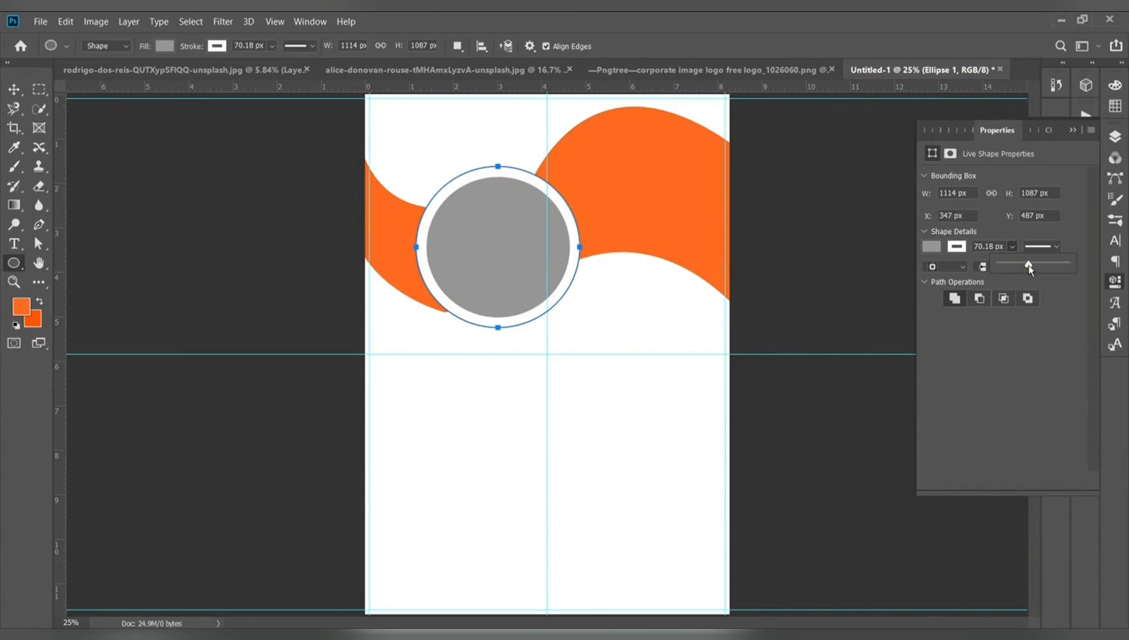
Shift the grey circle slightly left and raise the orange wave's upper-left corner towards the top of the page
left_click(1115, 136)
key("v")
left_click_drag(494, 252, 480, 244)
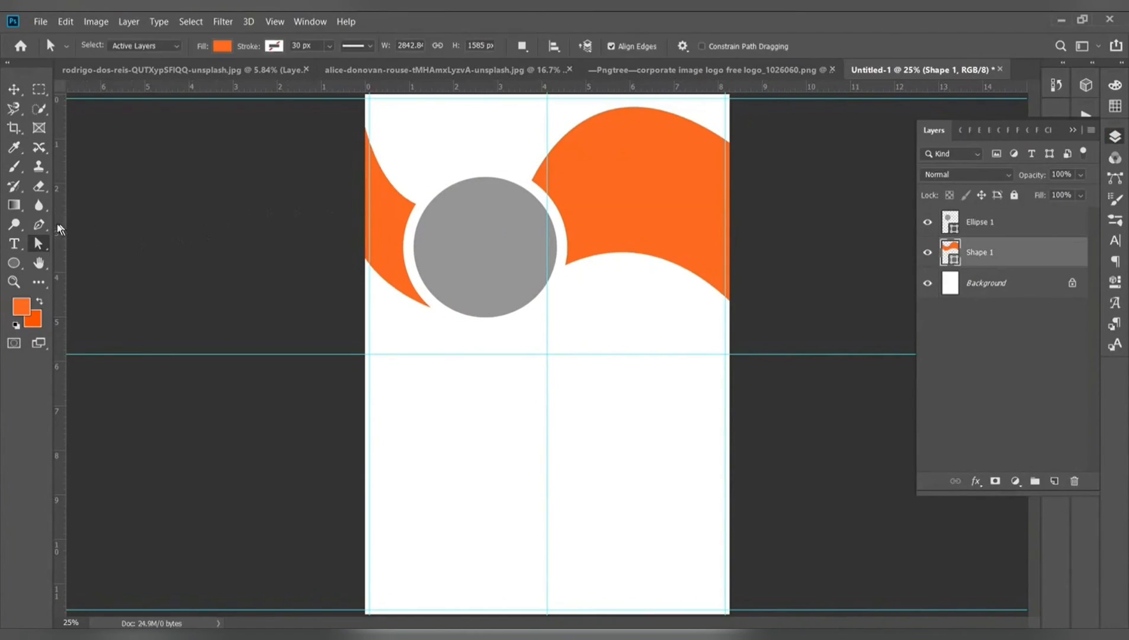
Draw a thin curved crescent shape with the Pen tool, from the page's right edge along the wave's crest to the circle
left_click(39, 224)
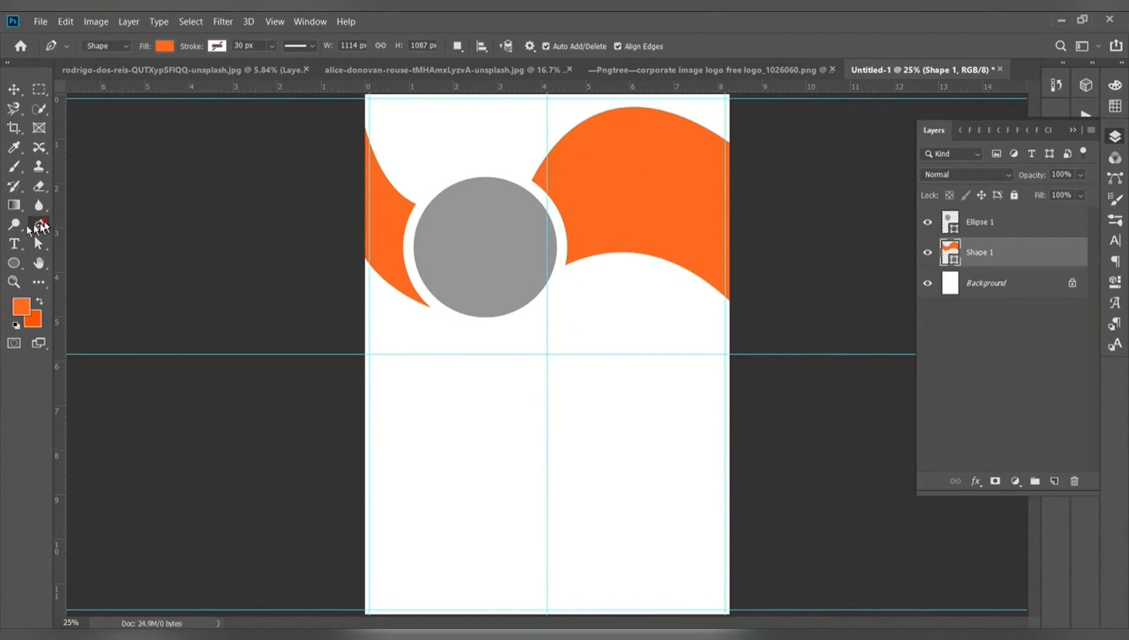
left_click(733, 159)
left_click(556, 205)
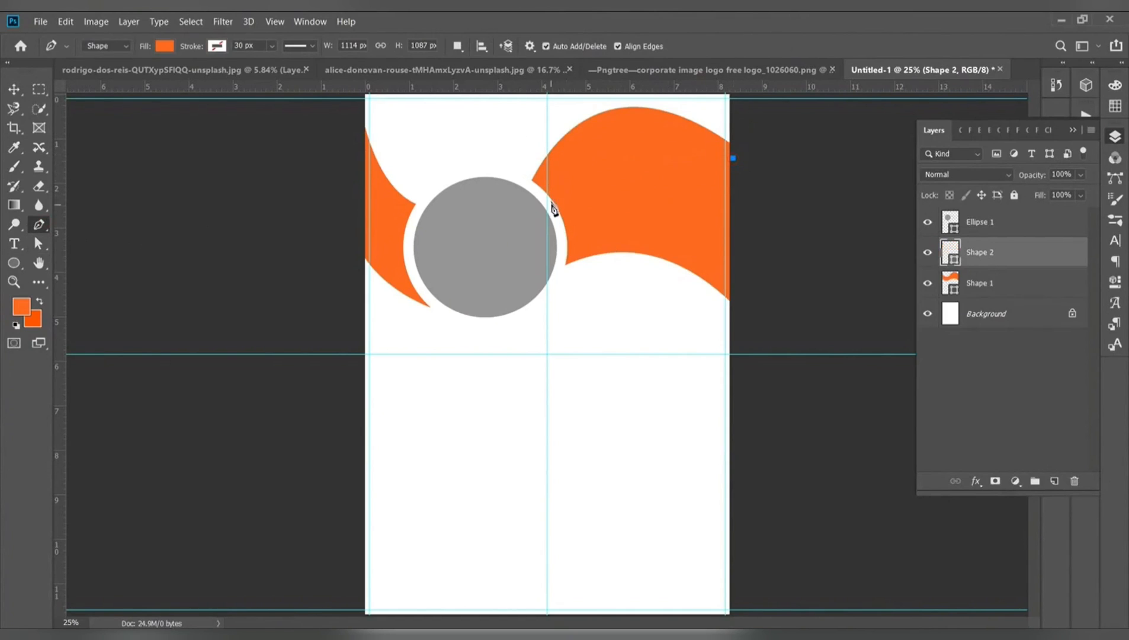
left_click_drag(559, 211, 498, 322)
left_click_drag(734, 159, 870, 261)
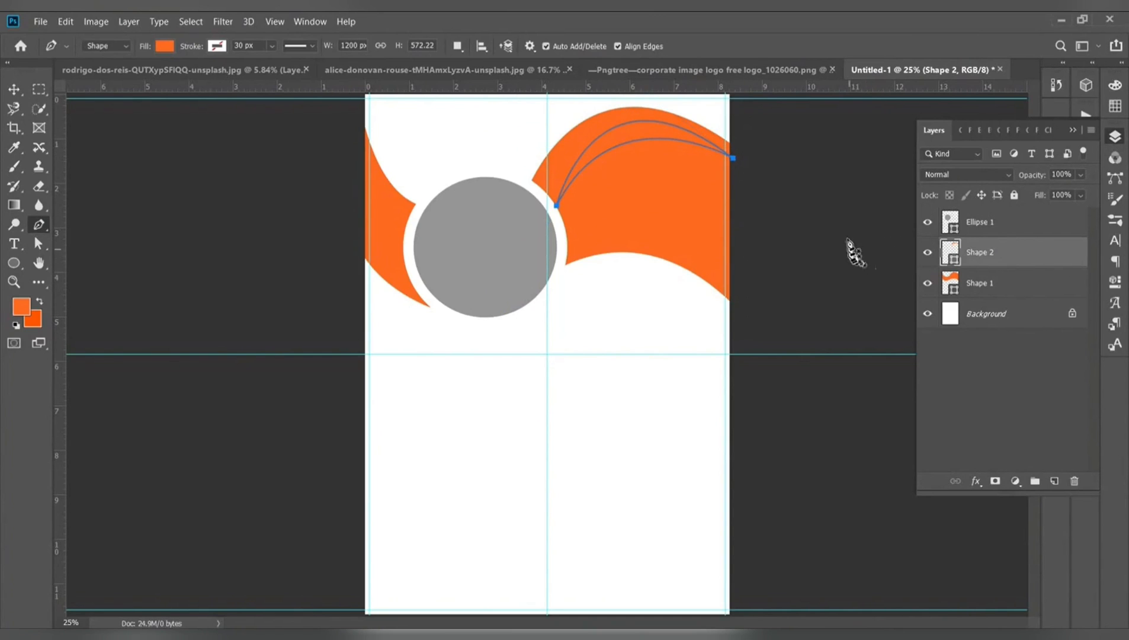
Recolour the crescent shape's fill to the darker orange d04c18
key("i")
double_click(950, 258)
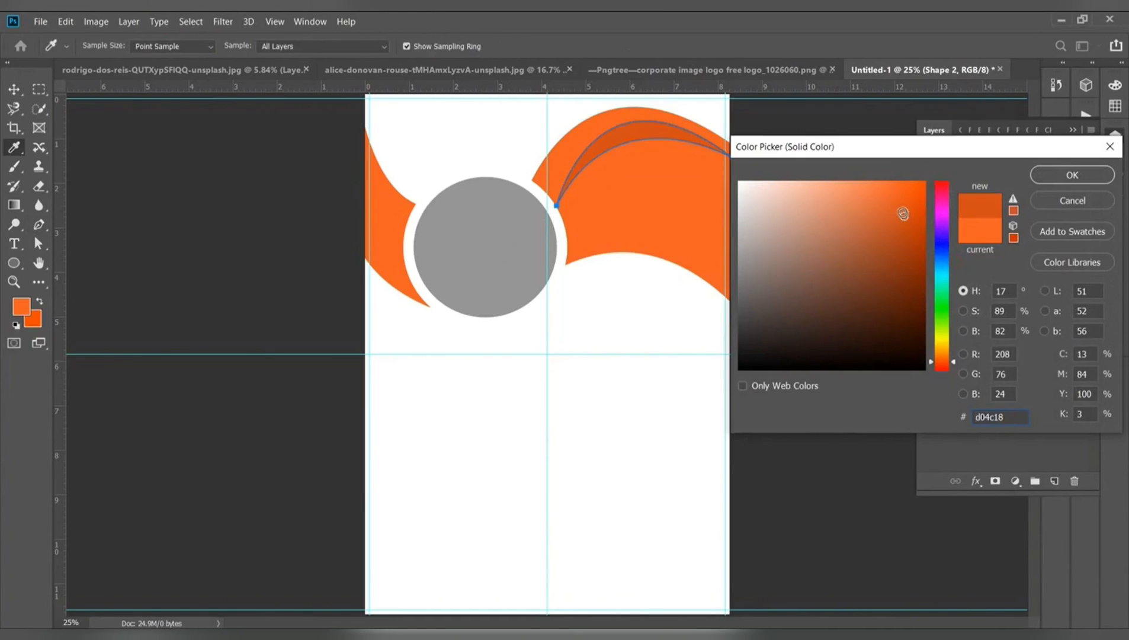
left_click(1071, 174)
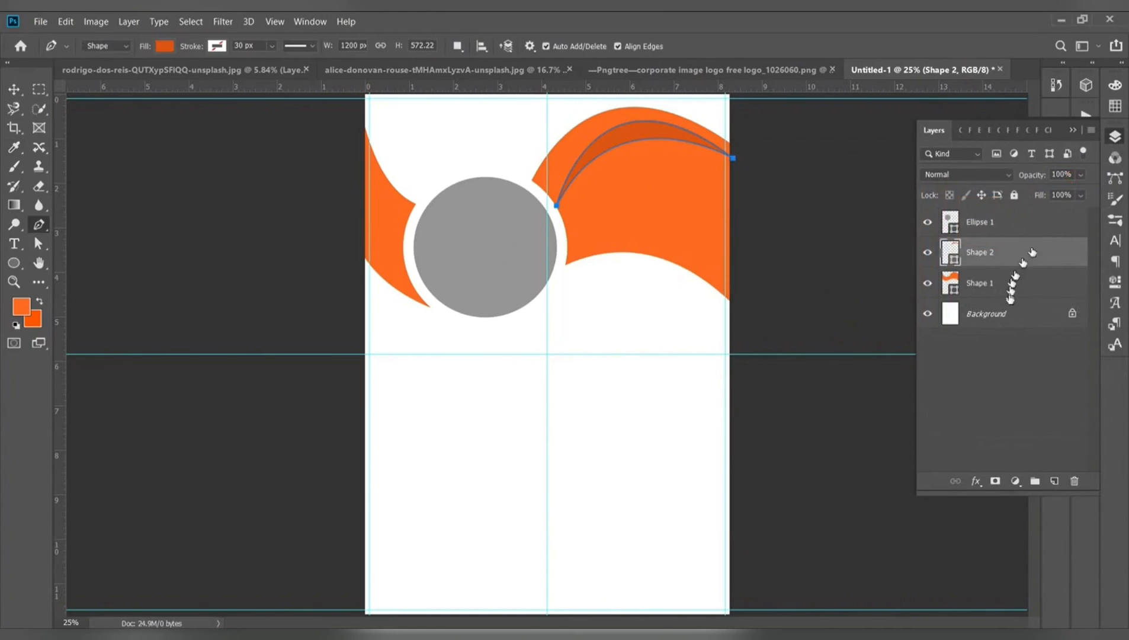
Add a Gradient Overlay effect to the orange wave shape
left_click(992, 288)
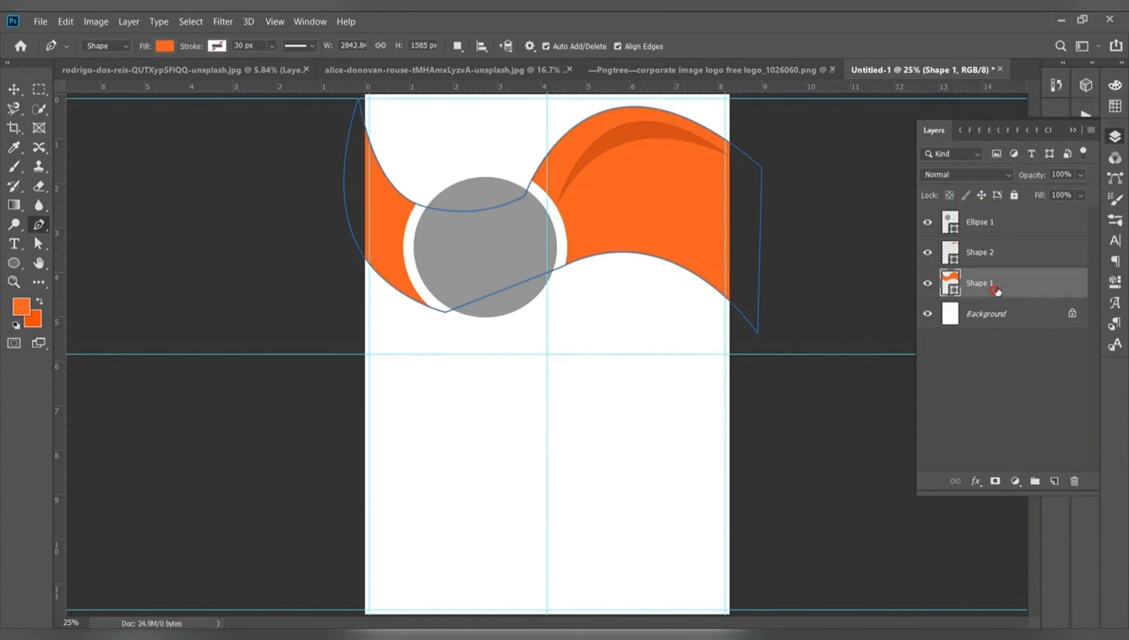
left_click(978, 481)
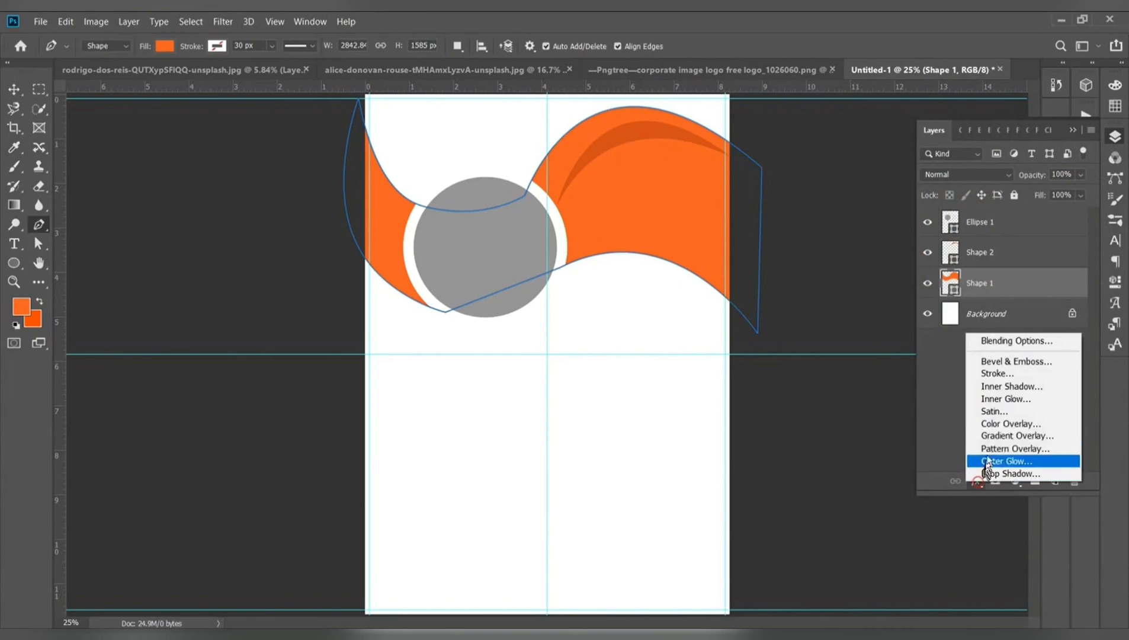
left_click(996, 433)
left_click_drag(830, 135, 1002, 106)
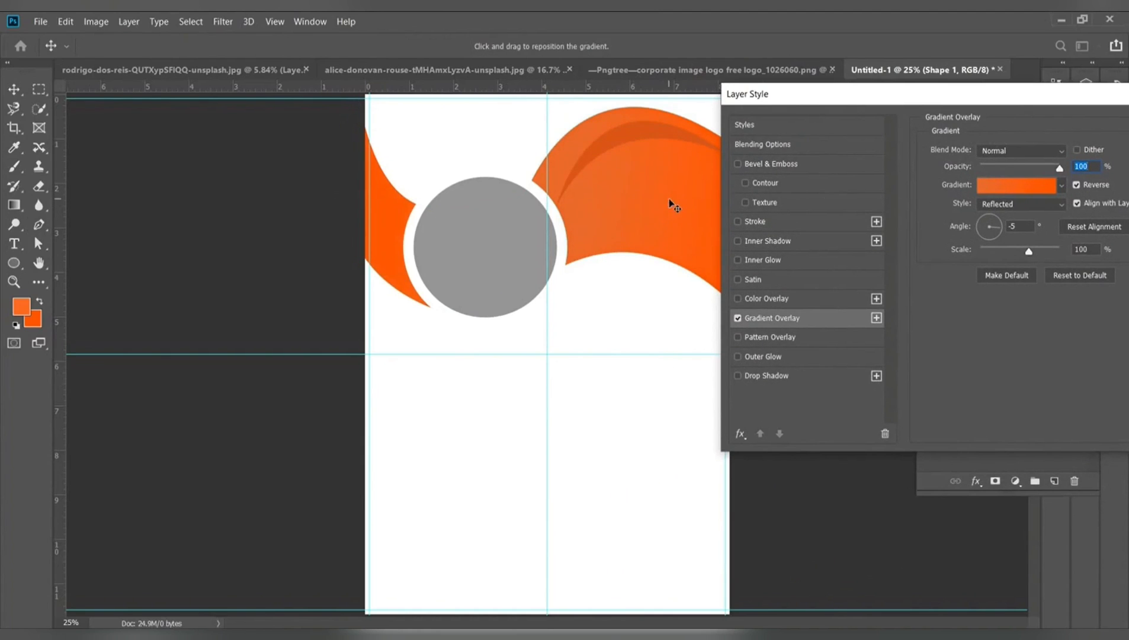
Try the wave's overlay gradient unreversed and in Linear style, then restore Reverse and the Reflected style
left_click(1077, 185)
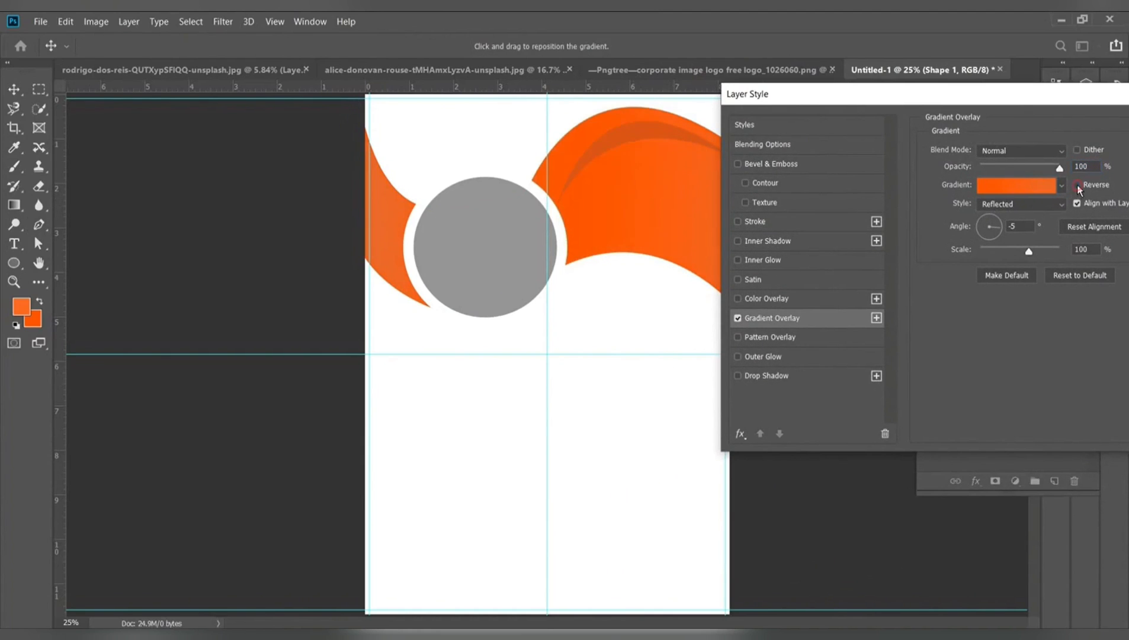
left_click(1077, 185)
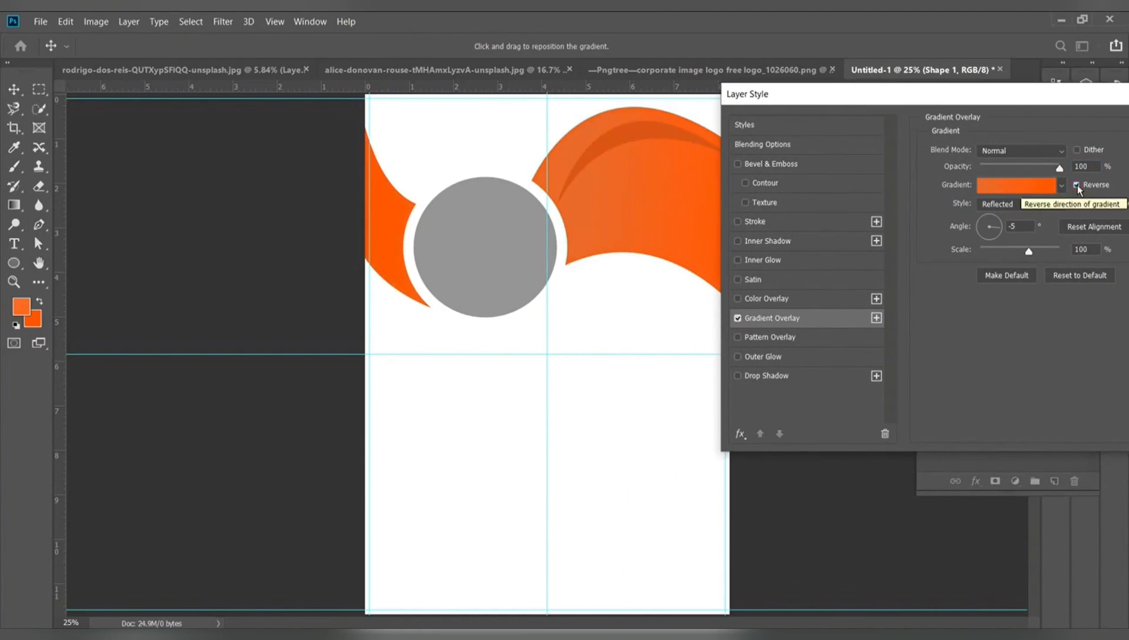
left_click(1020, 204)
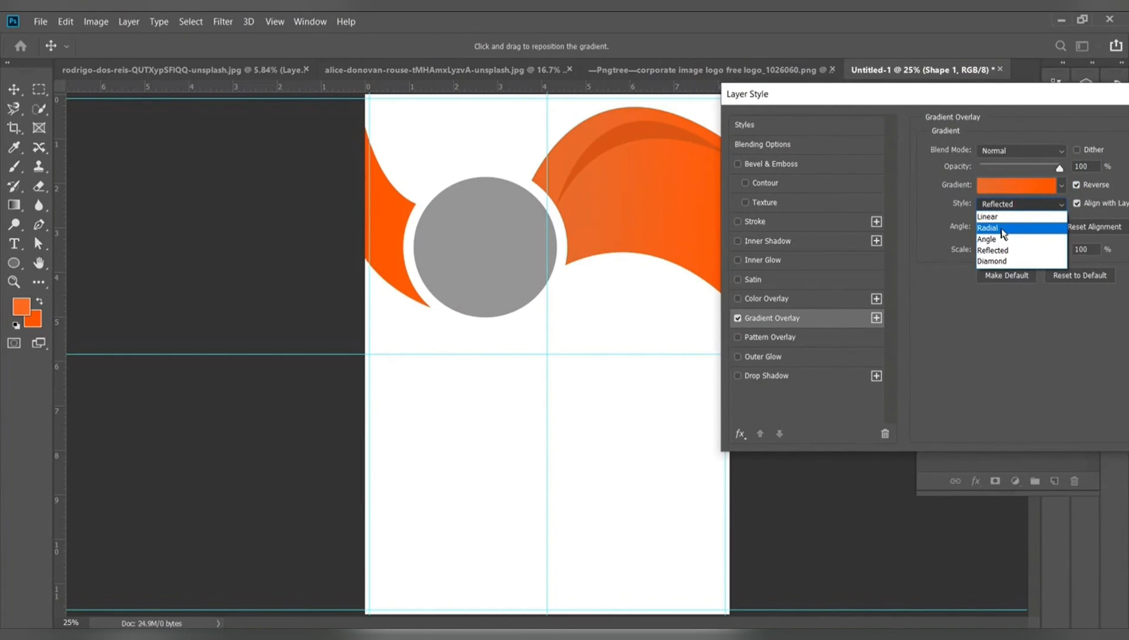
left_click(1003, 217)
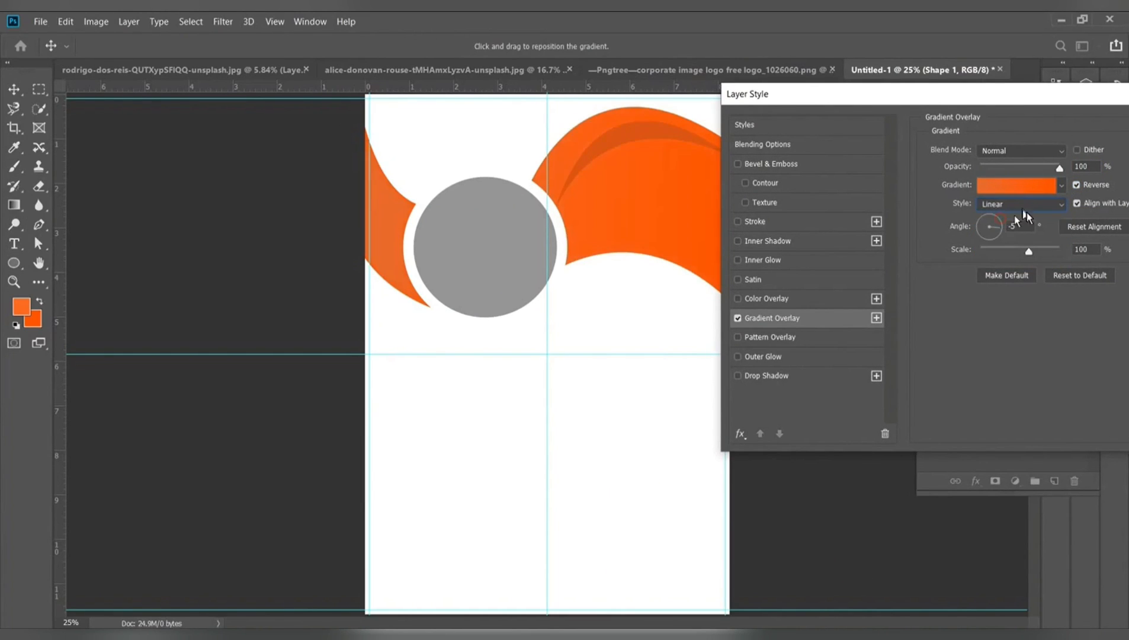
left_click(1026, 203)
left_click(997, 251)
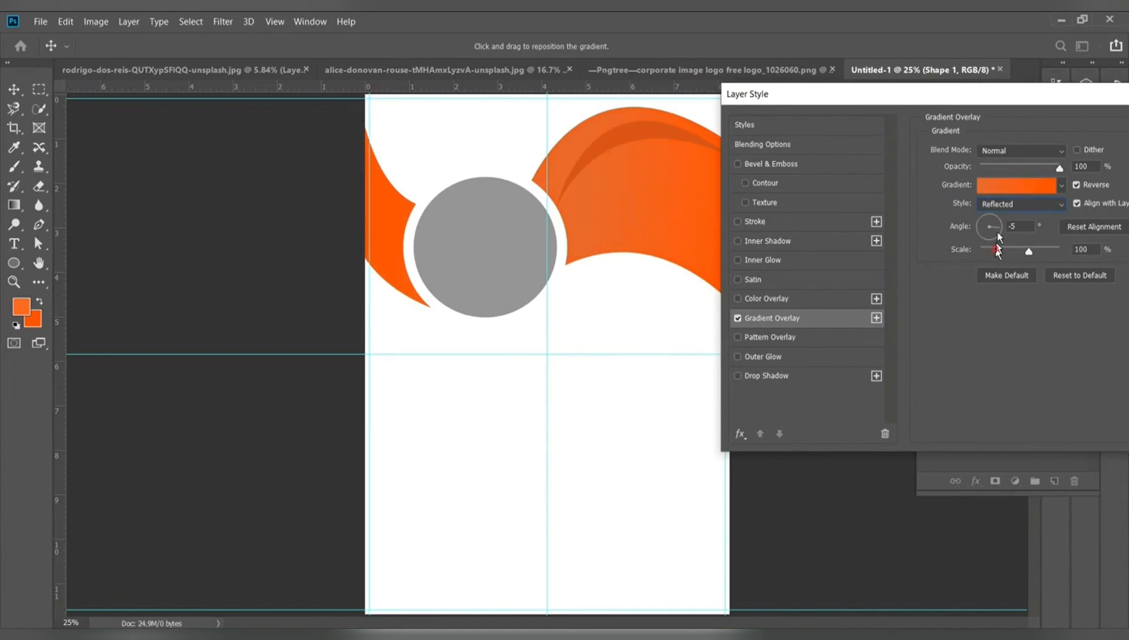
Set the wave gradient's colour stop at location 0% to the darker orange e44c10
left_click(1003, 189)
left_click(804, 412)
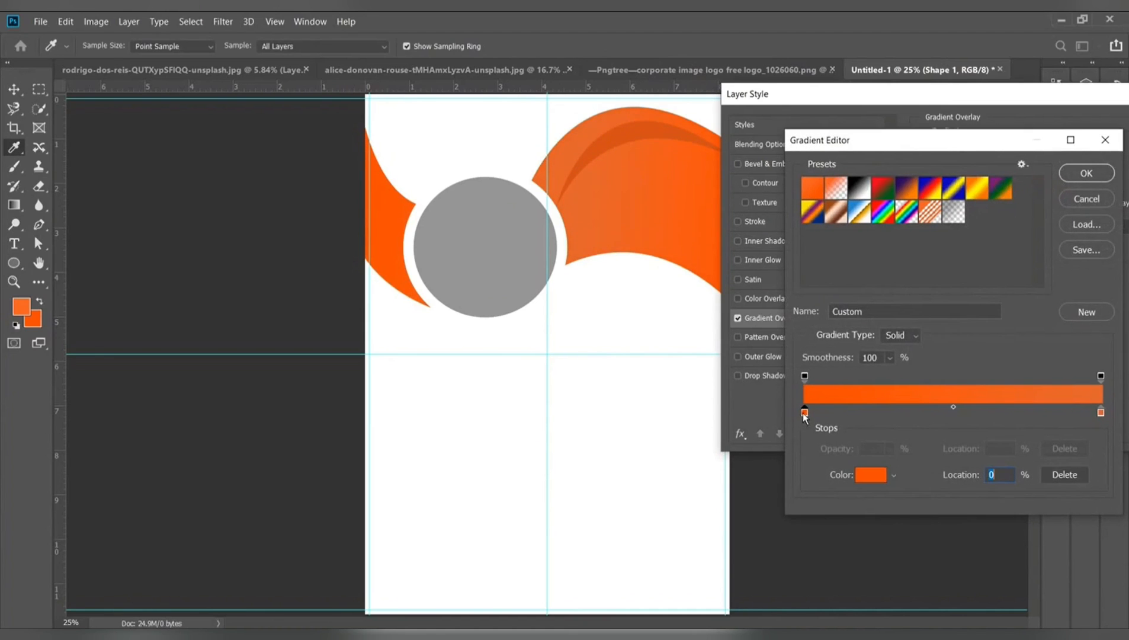
left_click(879, 476)
left_click(975, 417)
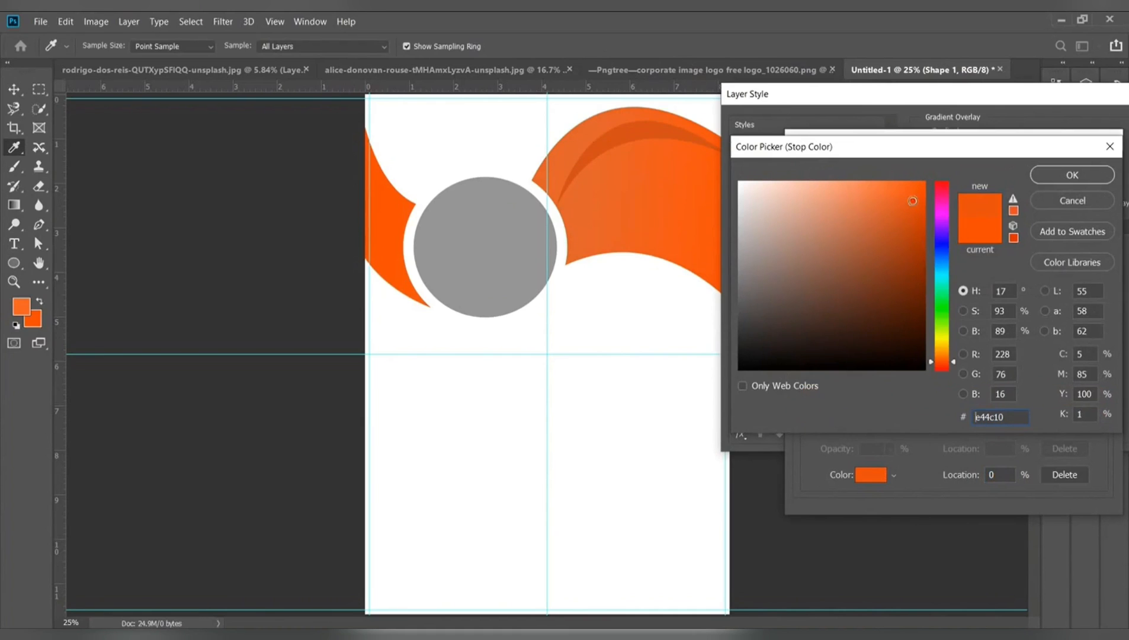
left_click(1043, 176)
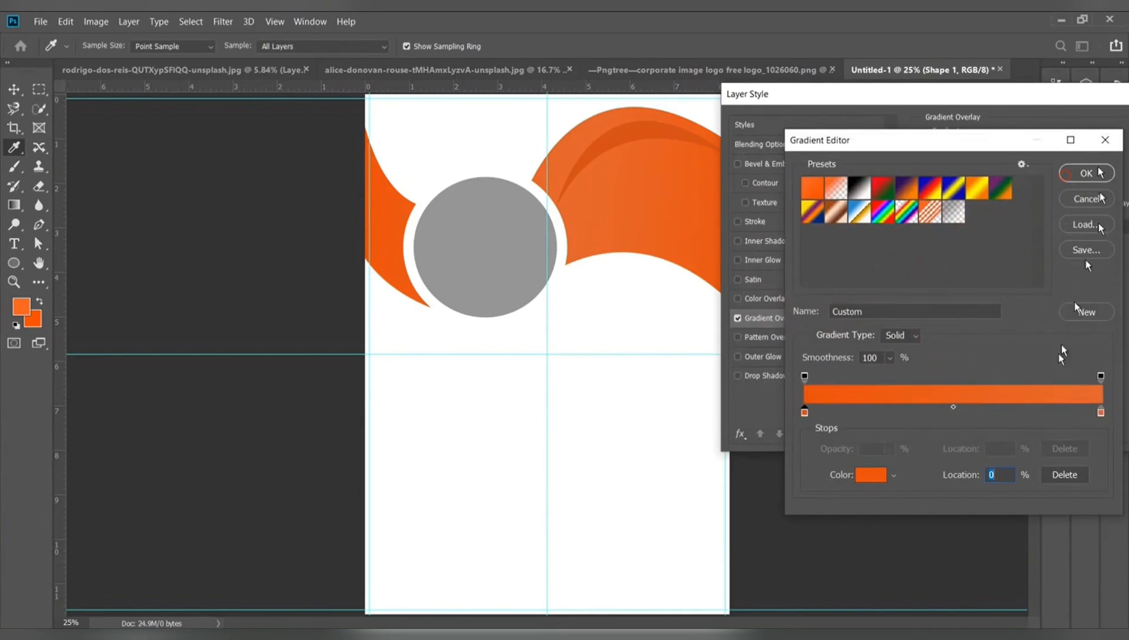
Set the wave gradient's stop at location 100% to e3602c and apply the Gradient Overlay
left_click(1101, 411)
left_click(867, 473)
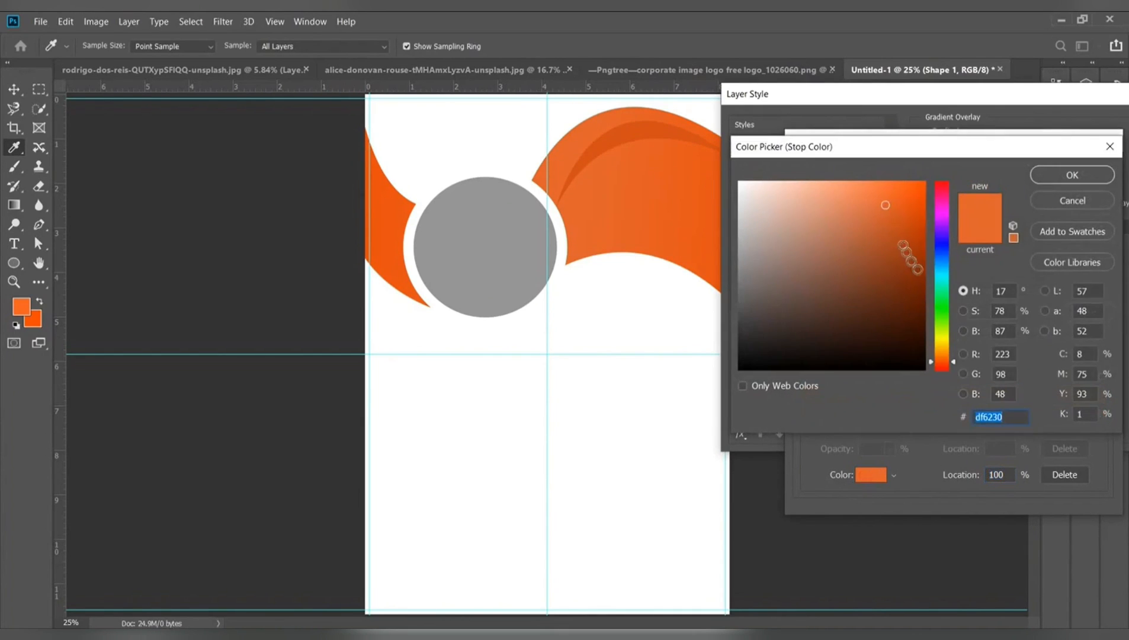
left_click(904, 196)
left_click(905, 215)
left_click(883, 208)
left_click(892, 200)
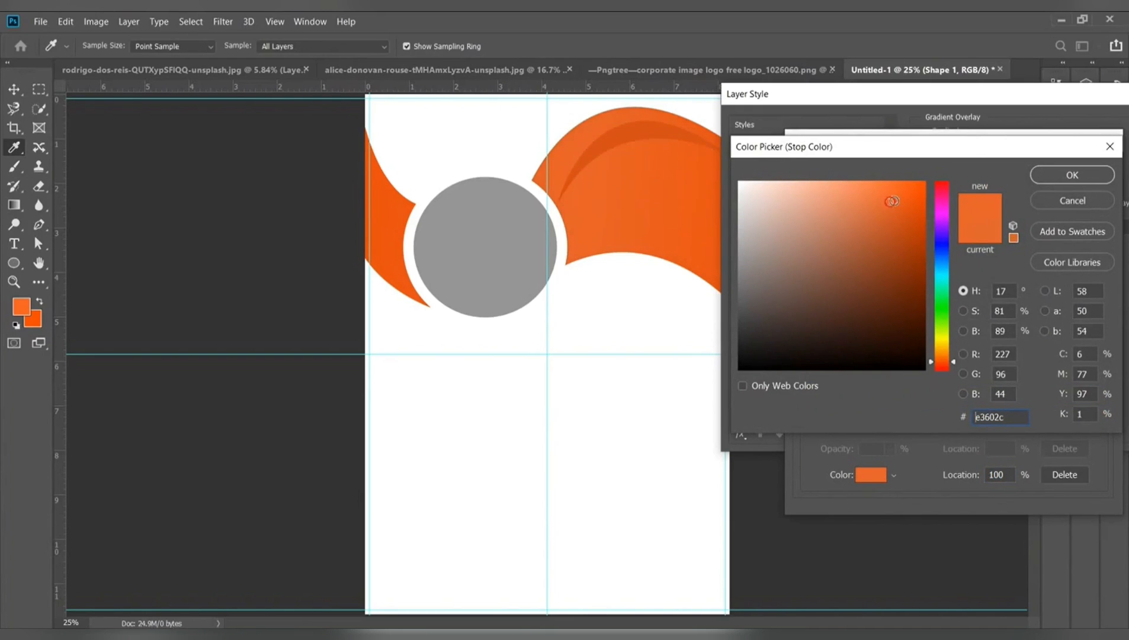
left_click(1052, 176)
left_click(1088, 138)
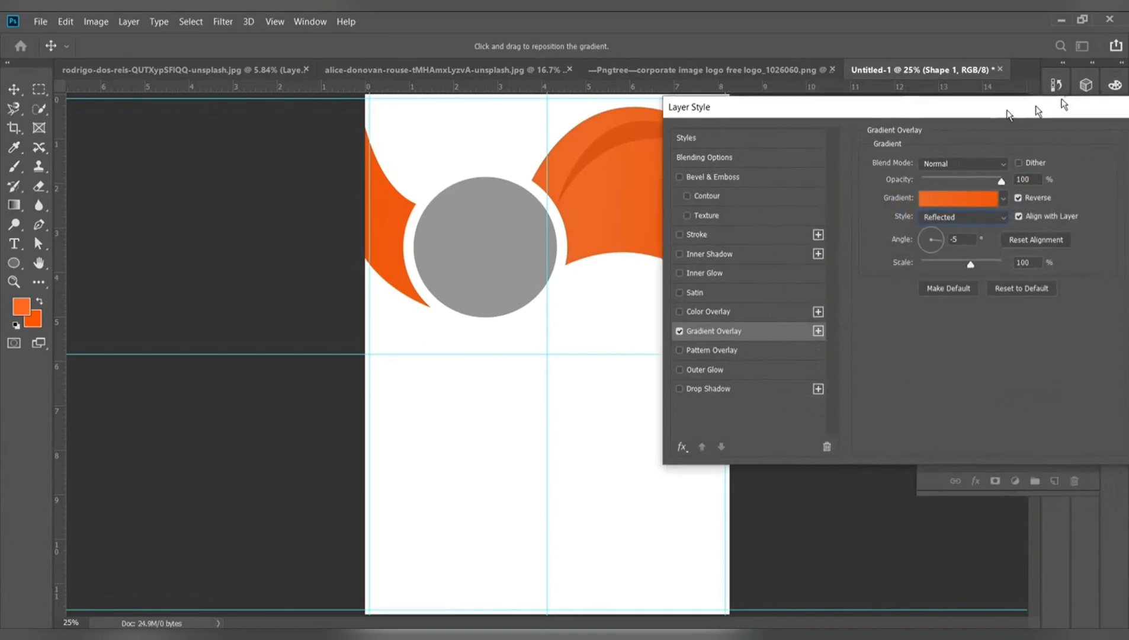
left_click(1090, 148)
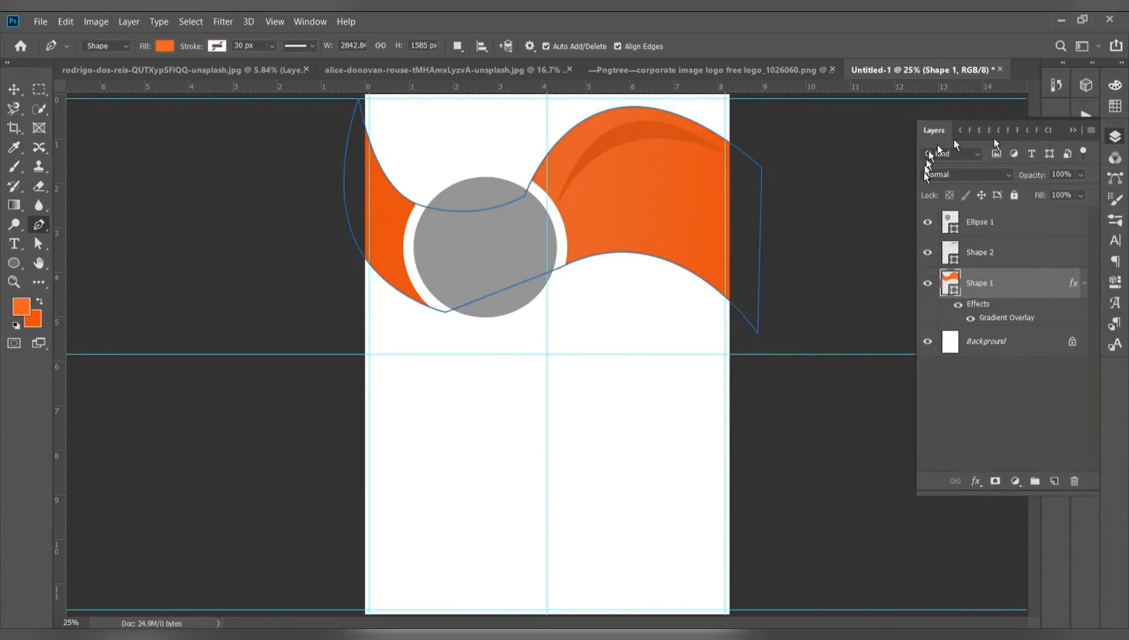
Duplicate the dark orange crescent and move the copy slightly down and right on the wave
key("v")
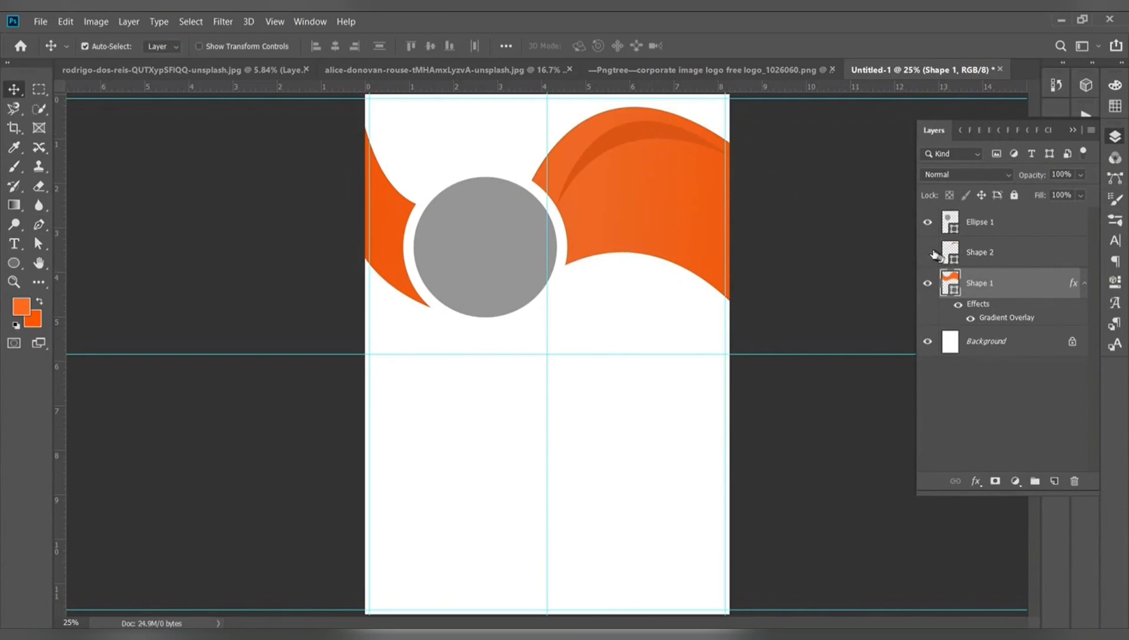
left_click(993, 255)
left_click_drag(997, 256, 1055, 481)
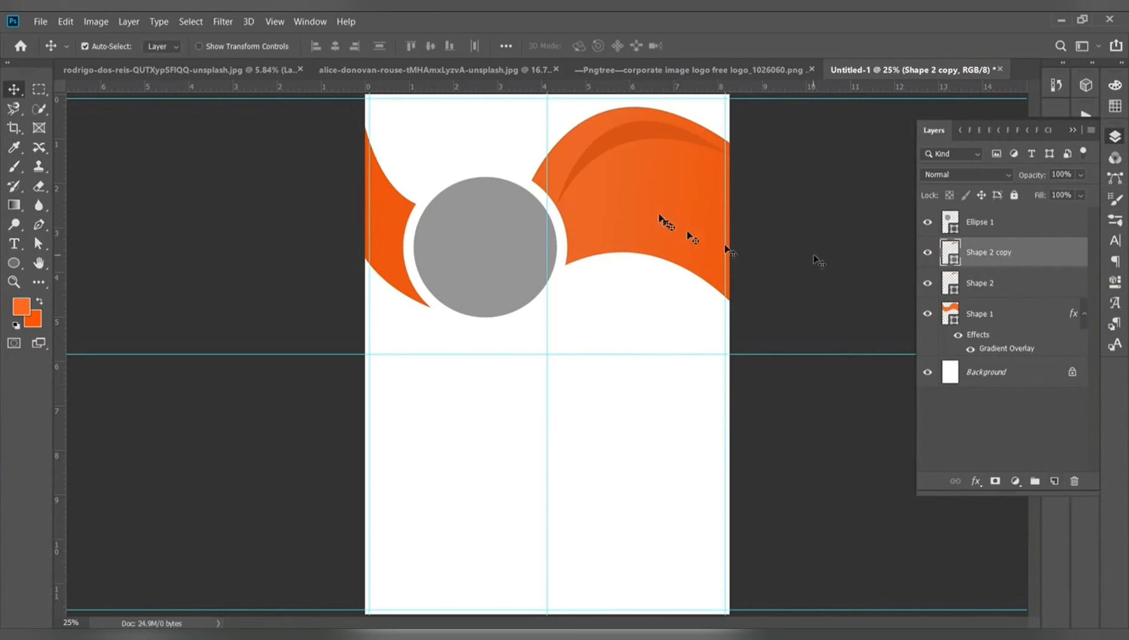
mouse_move(640, 141)
left_mouse_down()
mouse_move(642, 159)
mouse_move(628, 158)
mouse_move(643, 151)
left_mouse_up()
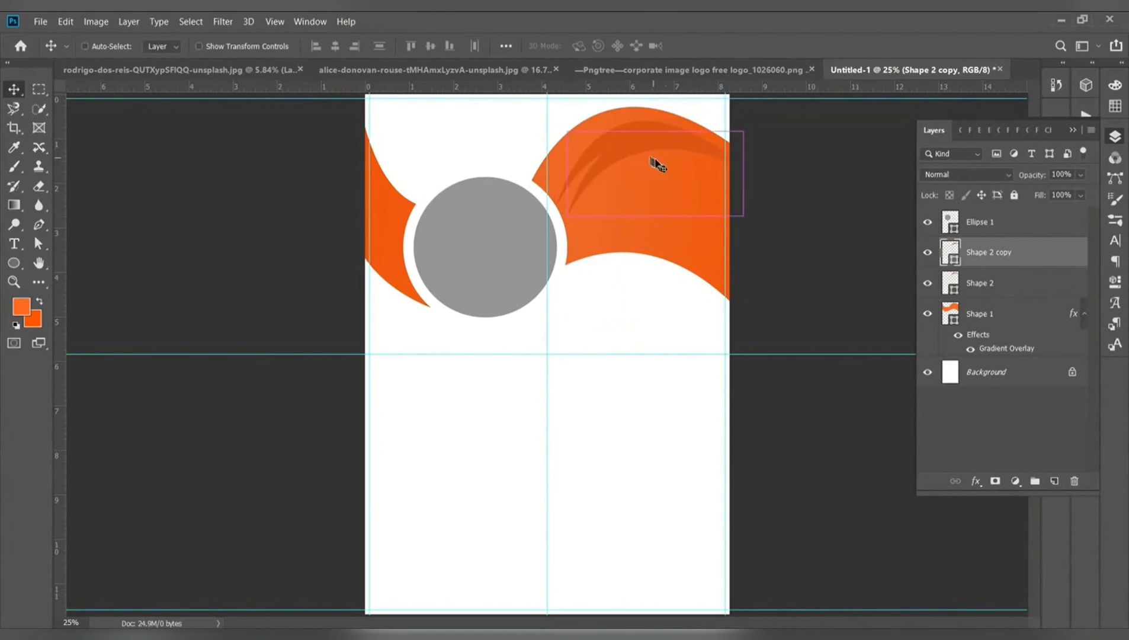
Stretch the crescent copy to about 147% width and position it across the wave from the circle past the page edge
key("ctrl+t")
left_click_drag(744, 174, 783, 178)
left_click_drag(688, 159, 667, 157)
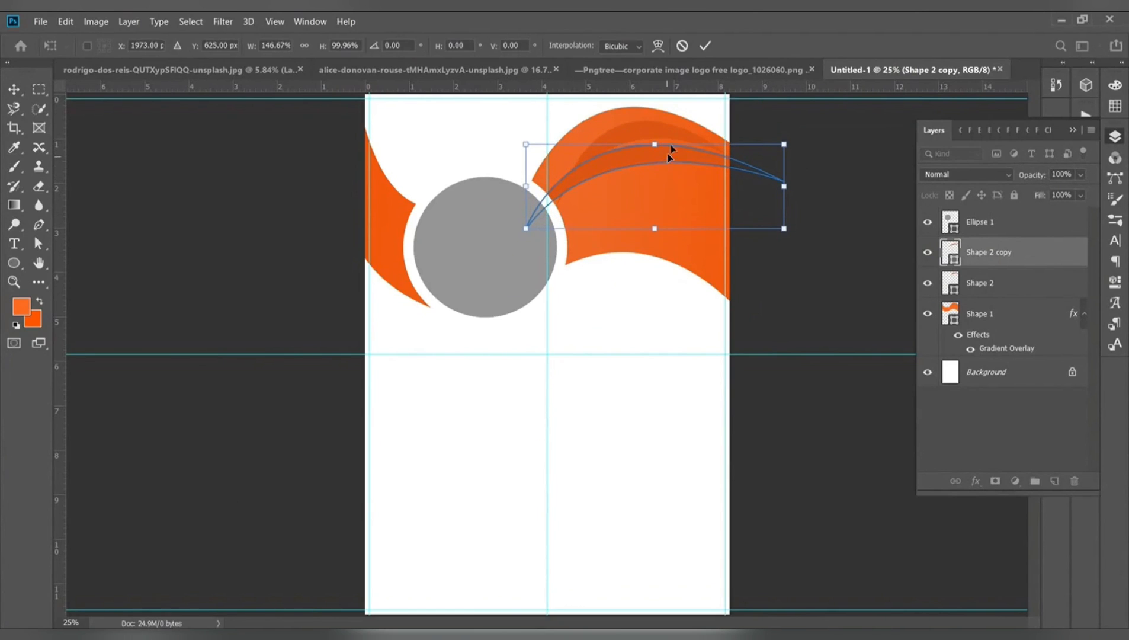
left_click(704, 48)
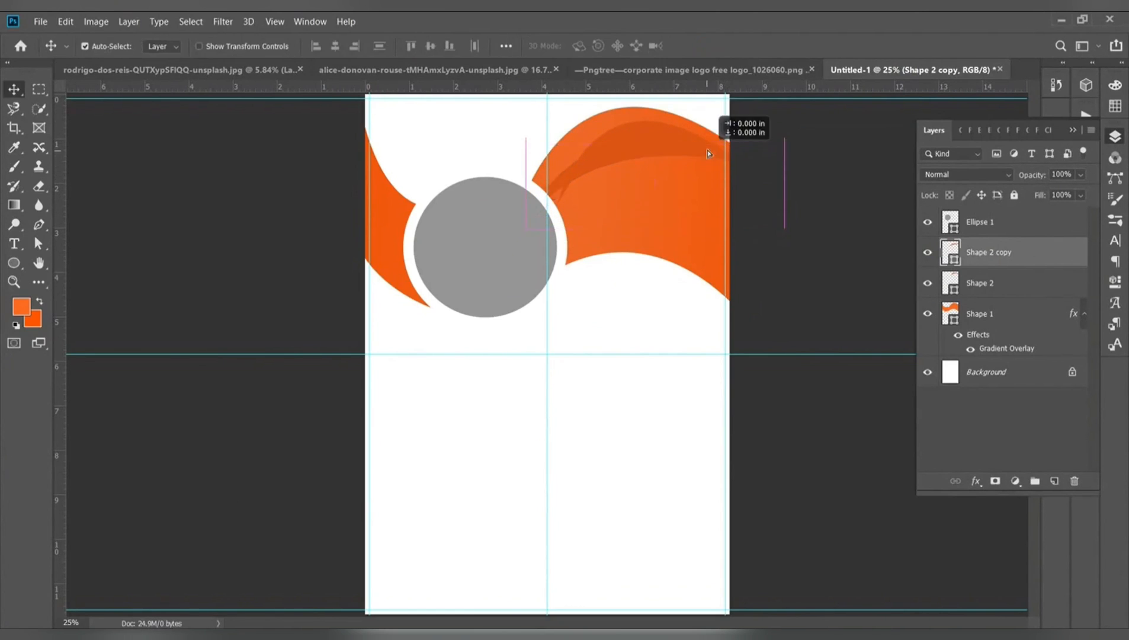
Rotate the crescent copy about 10.4 degrees counterclockwise and shift it slightly upward on the wave
key("ctrl+t")
left_click_drag(800, 194, 788, 169)
left_click_drag(651, 173, 650, 164)
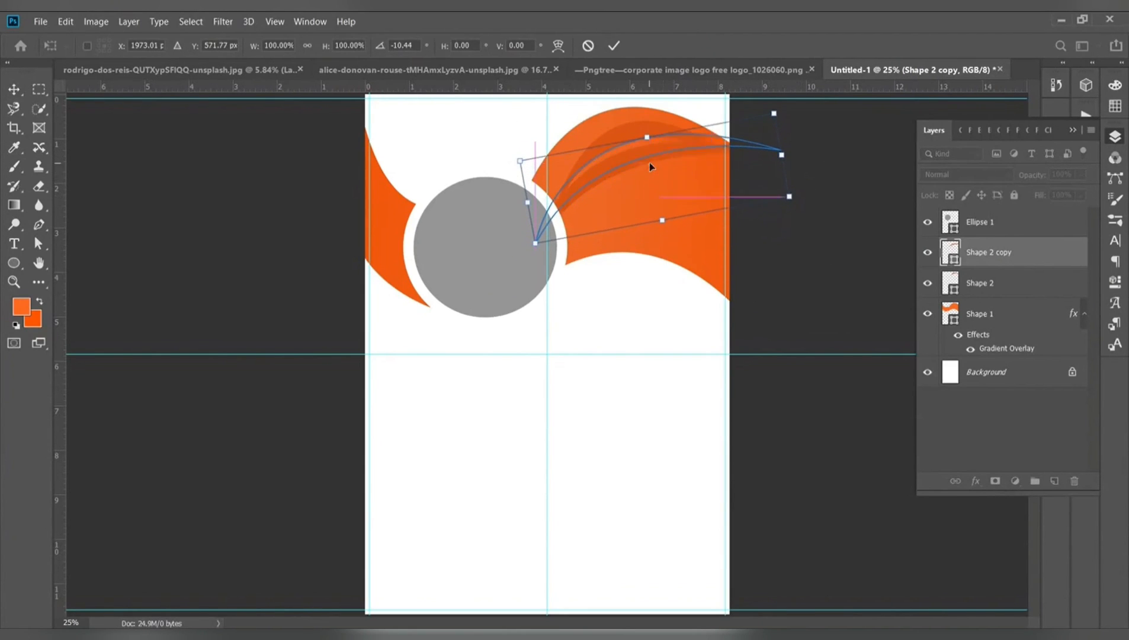
left_click(614, 45)
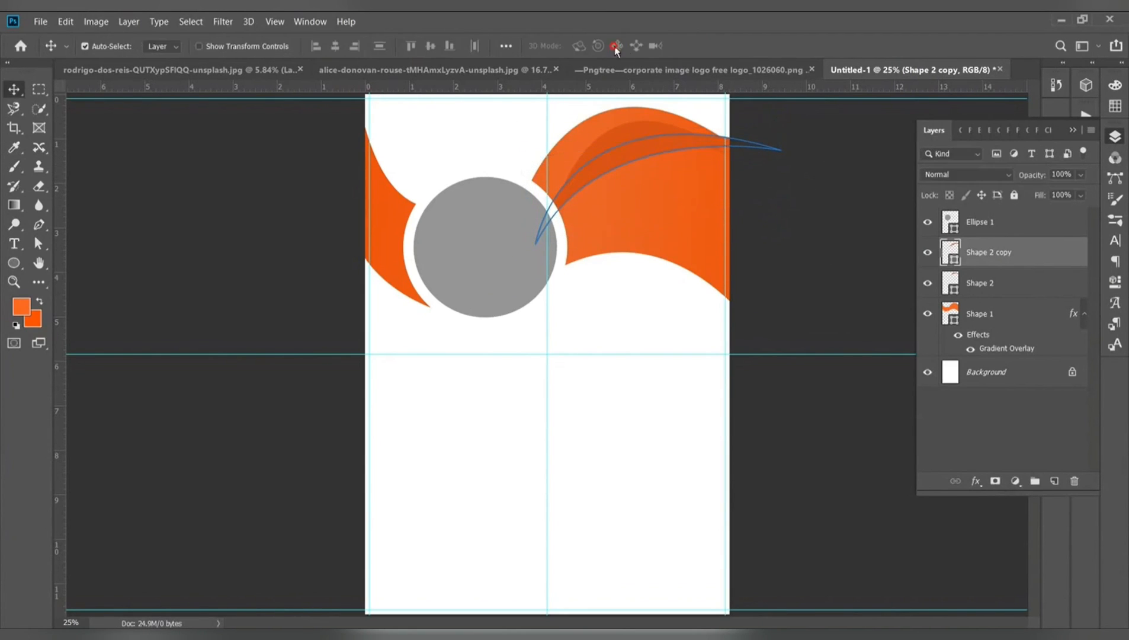
Recolour the crescent copy's fill to a lighter, brighter orange than the dark crescent
double_click(954, 259)
left_click(891, 196)
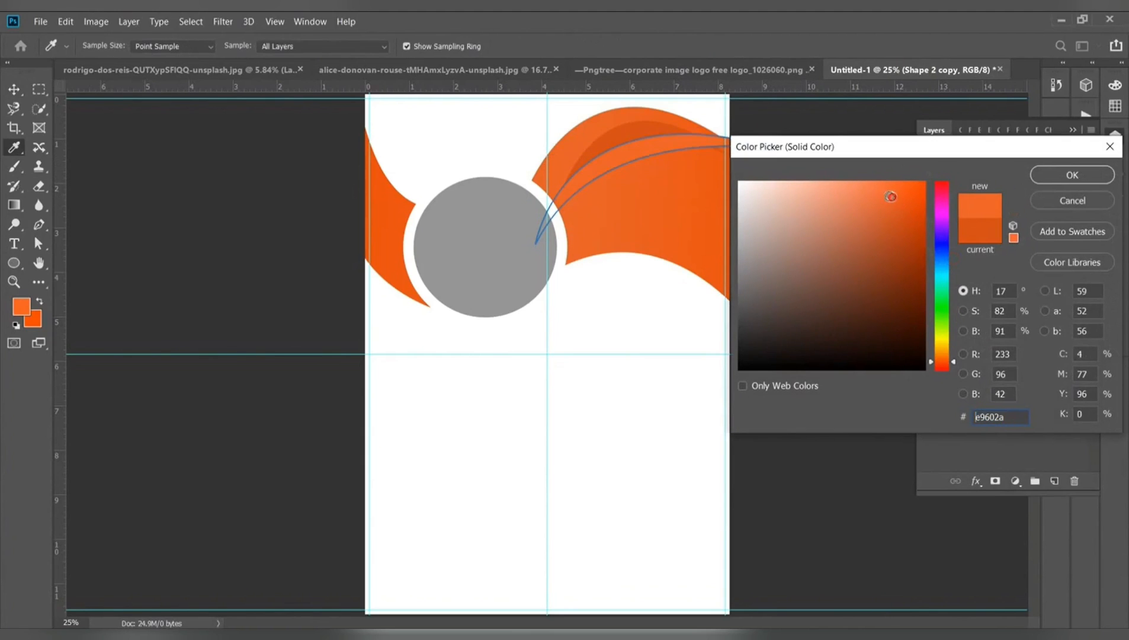
left_click(906, 234)
left_click(895, 193)
left_click(1046, 176)
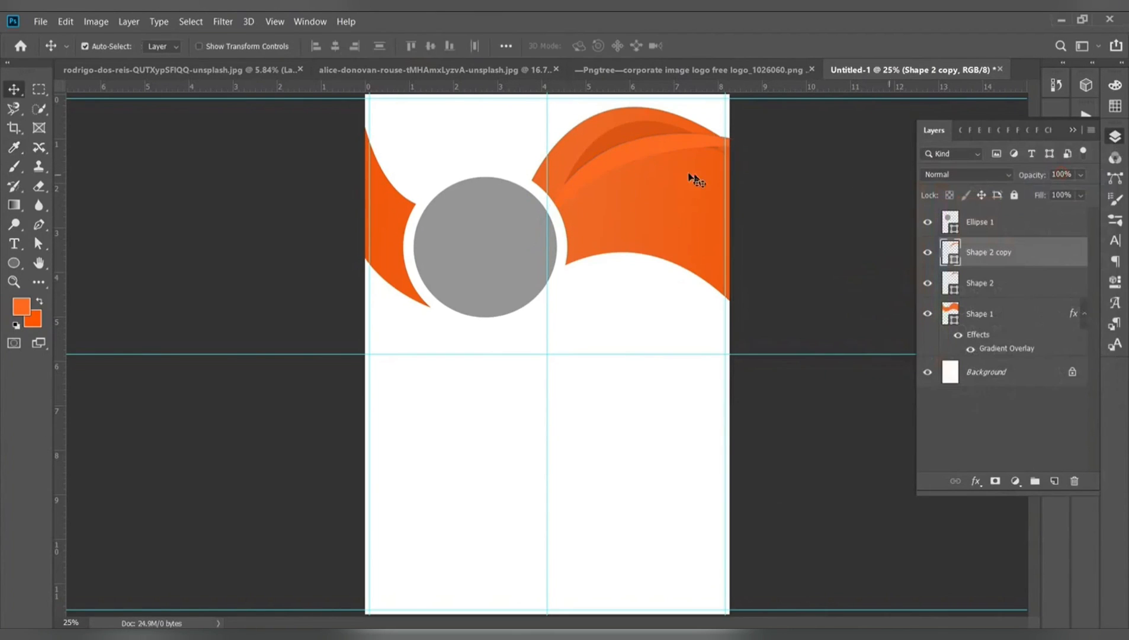
Scale the light crescent to about 94% width and 93% height, and skew it about 9.9 degrees to follow the wave
key("ctrl+t")
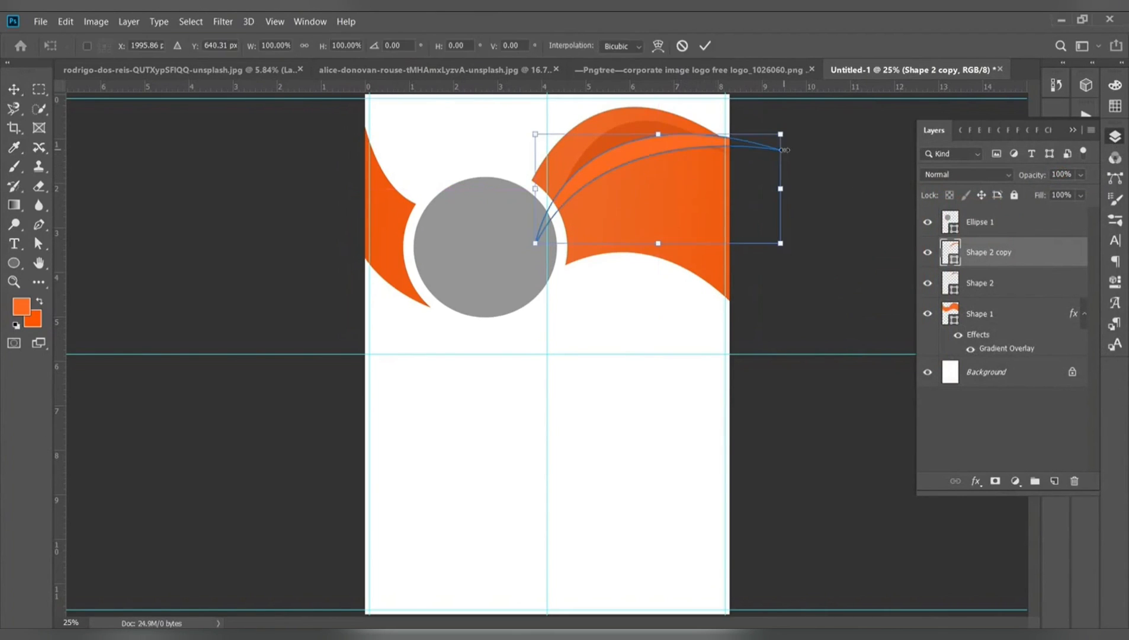
left_click_drag(780, 137, 751, 151)
left_click_drag(536, 242, 555, 236)
left_click_drag(632, 192, 635, 186)
left_click_drag(551, 241, 552, 226)
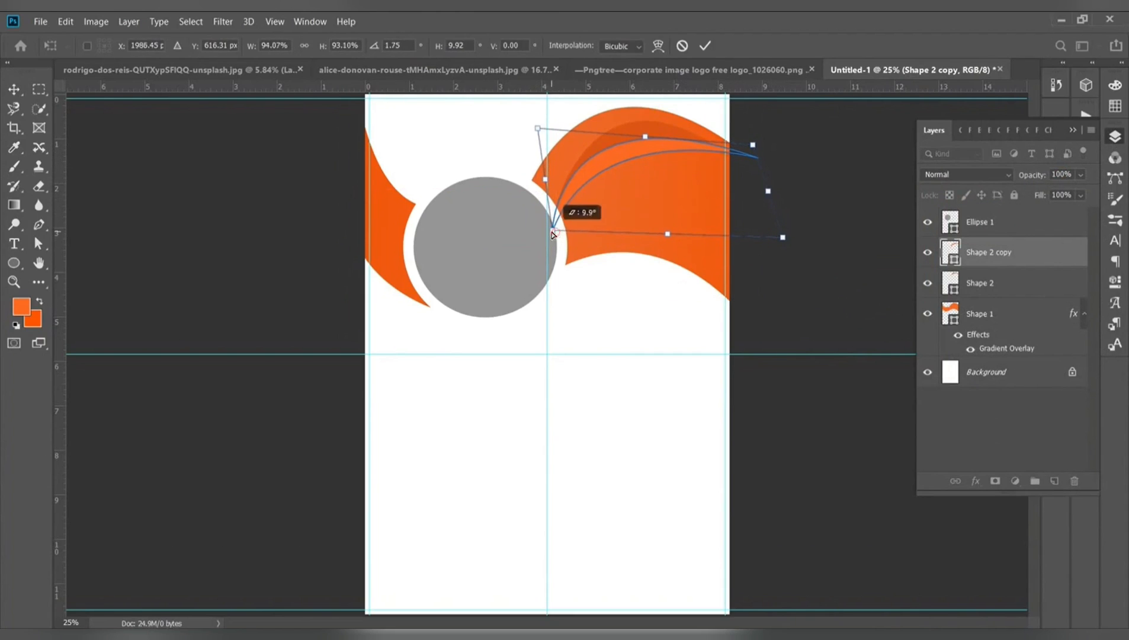
left_click(705, 46)
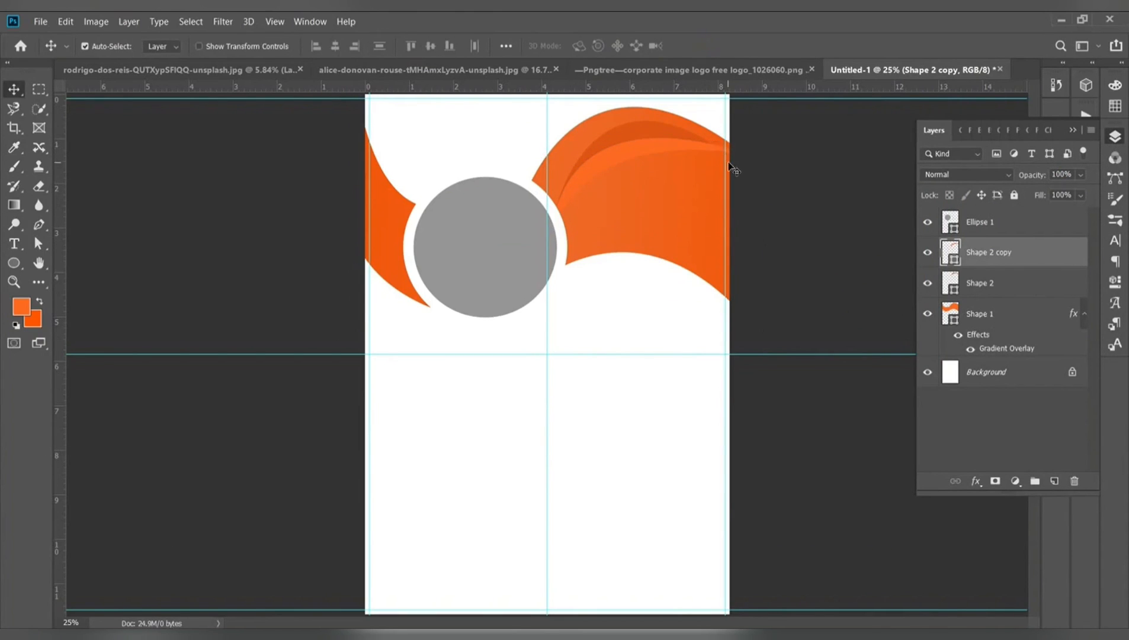
Narrow the light crescent slightly so its outer tip ends nearer the page's right edge
key("ctrl+t")
left_click_drag(756, 183, 739, 184)
left_click(703, 47)
Duplicate the grey circle and place the copy below and right of the original, over the middle horizontal guide
left_click(975, 231)
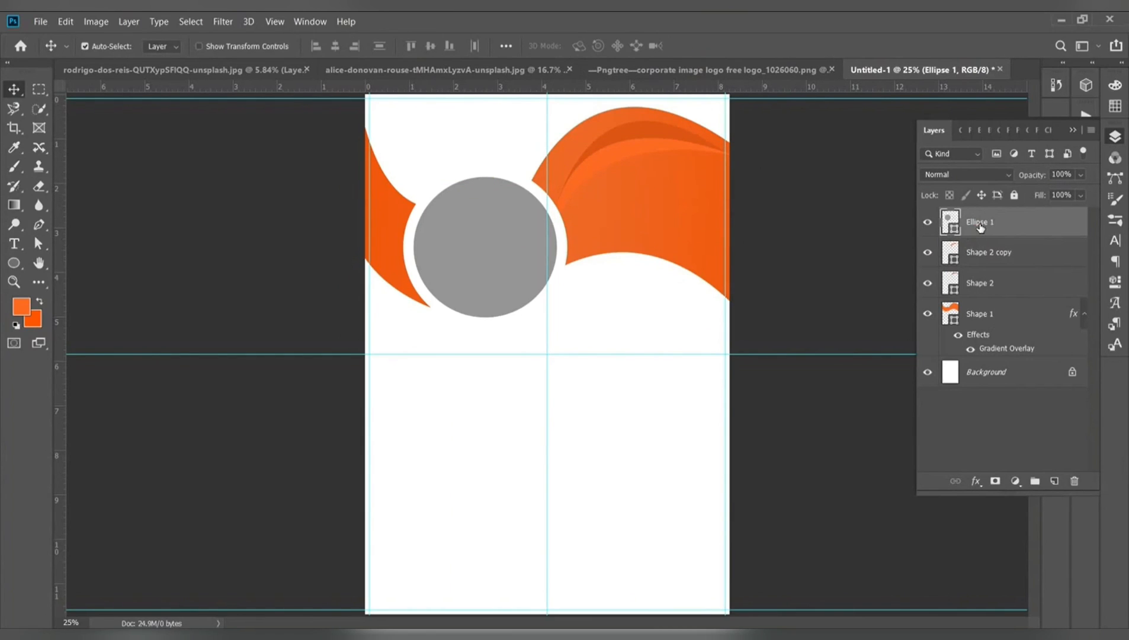
left_click_drag(978, 227, 1054, 480)
left_click_drag(479, 243, 626, 352)
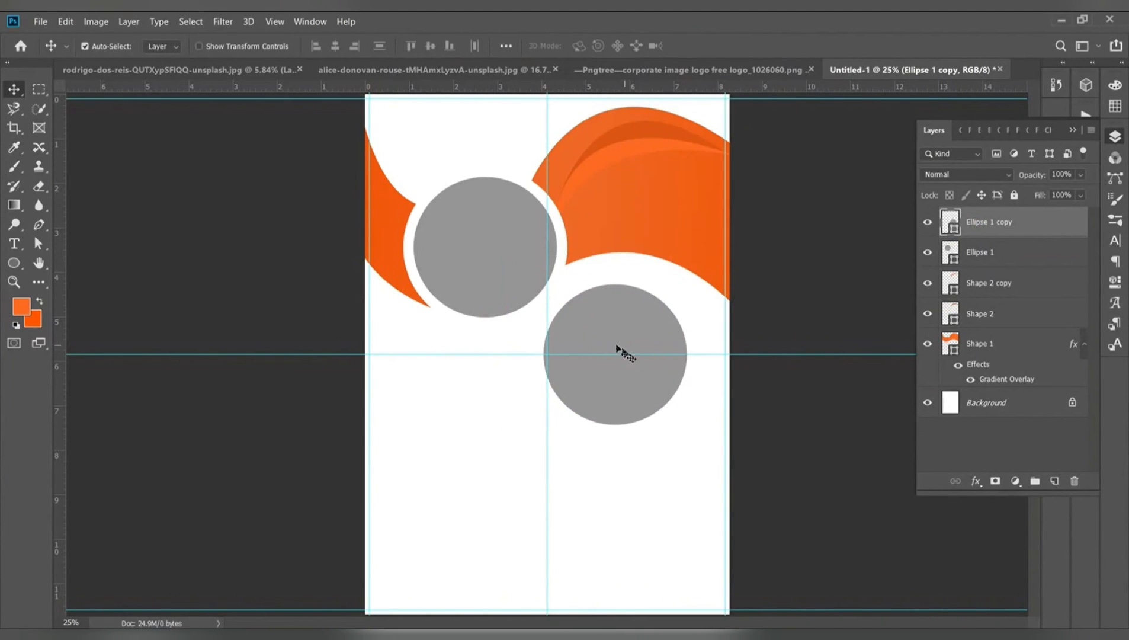
Enlarge the original grey circle to about 120% and move it slightly down and right, partly behind the copy
left_click(513, 255)
key("ctrl+t")
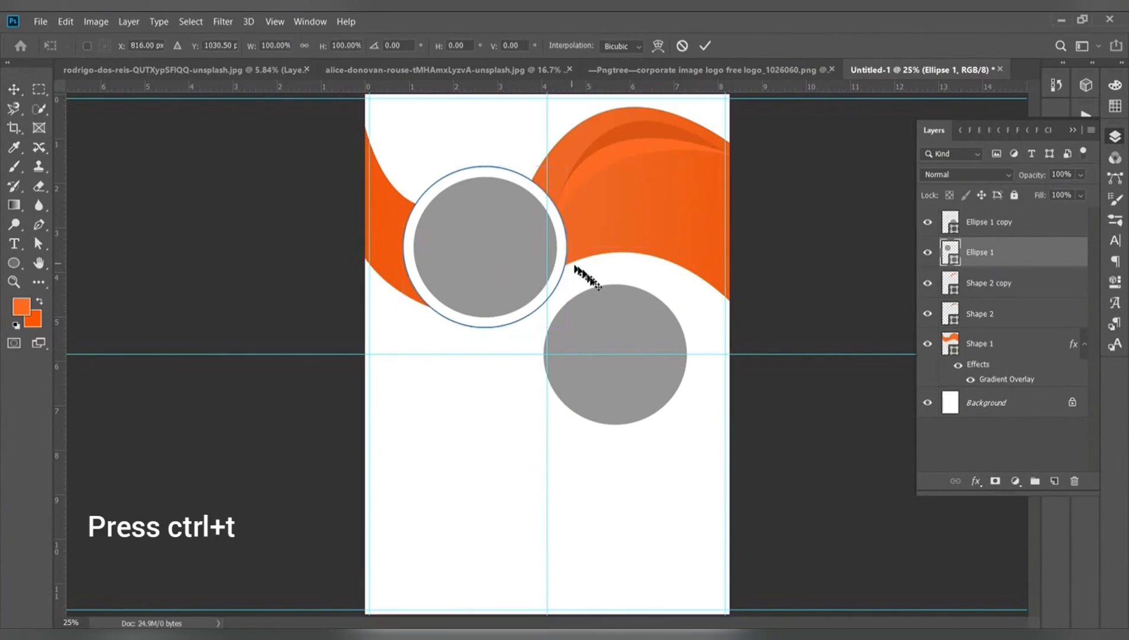
left_click_drag(566, 328, 588, 346)
left_click_drag(504, 249, 515, 275)
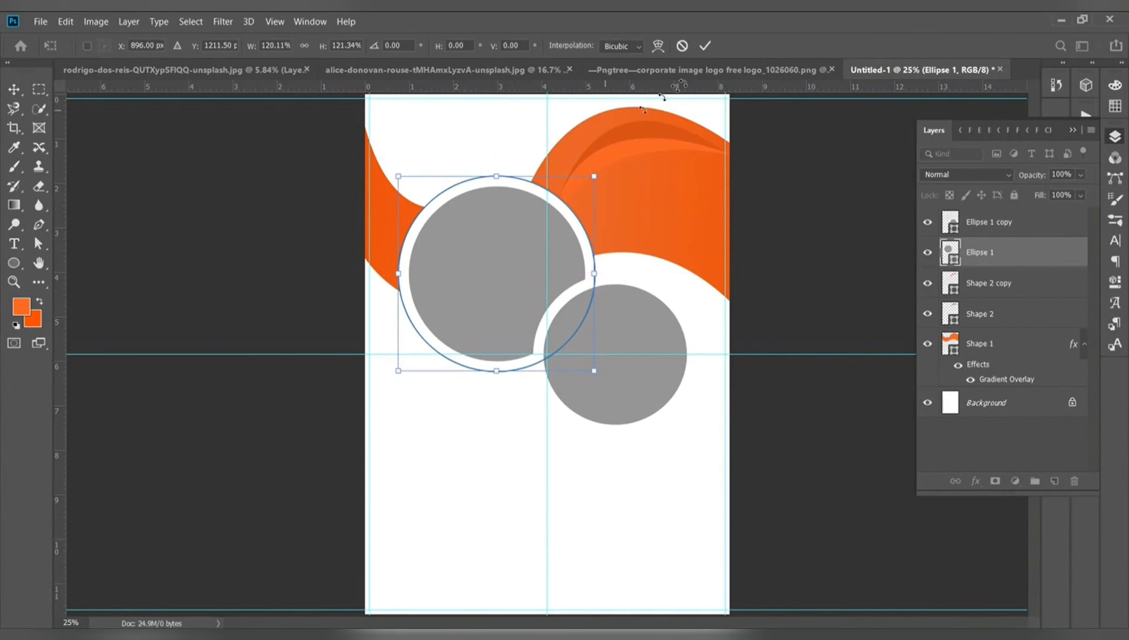
left_click(706, 46)
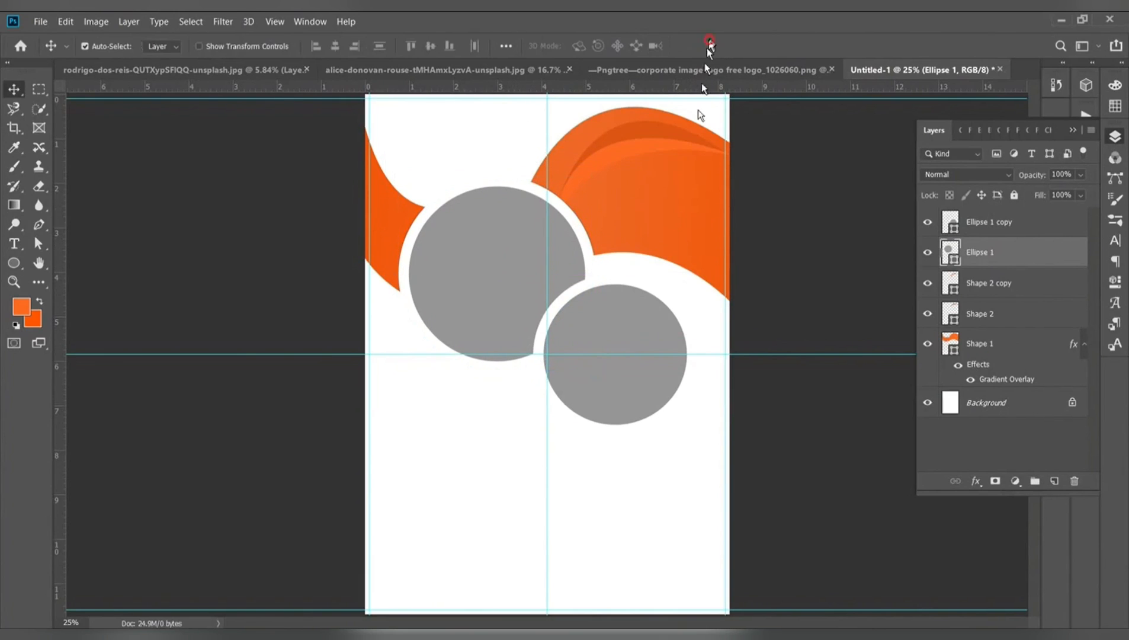
Enlarge the lower grey circle to about 105% width and 104% height
left_click(629, 347)
left_click(630, 338)
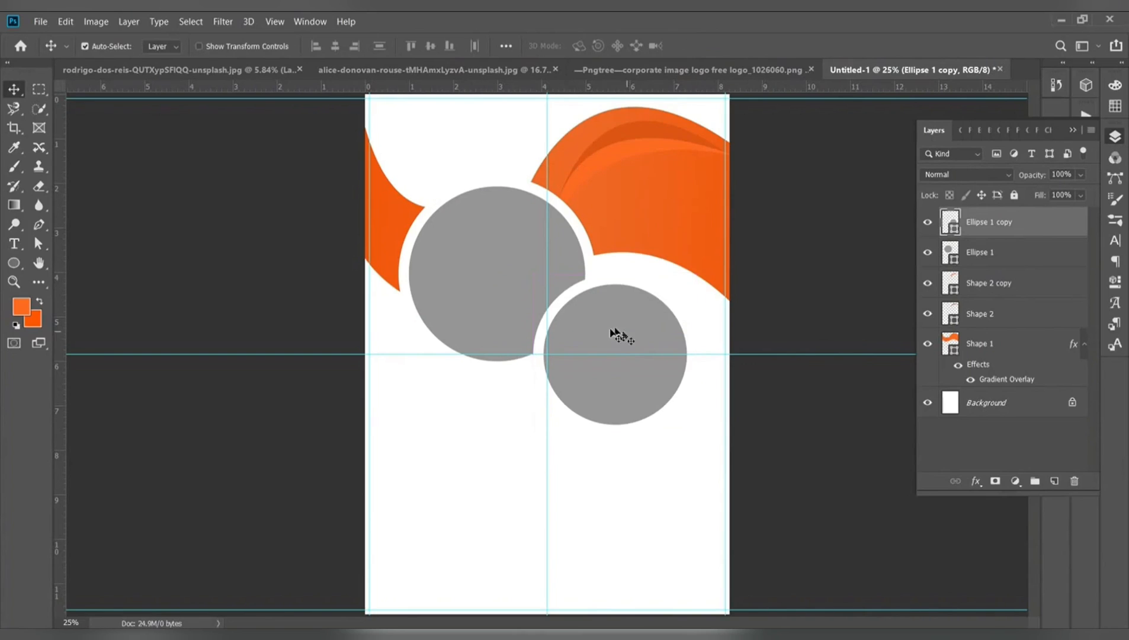
left_click(640, 386)
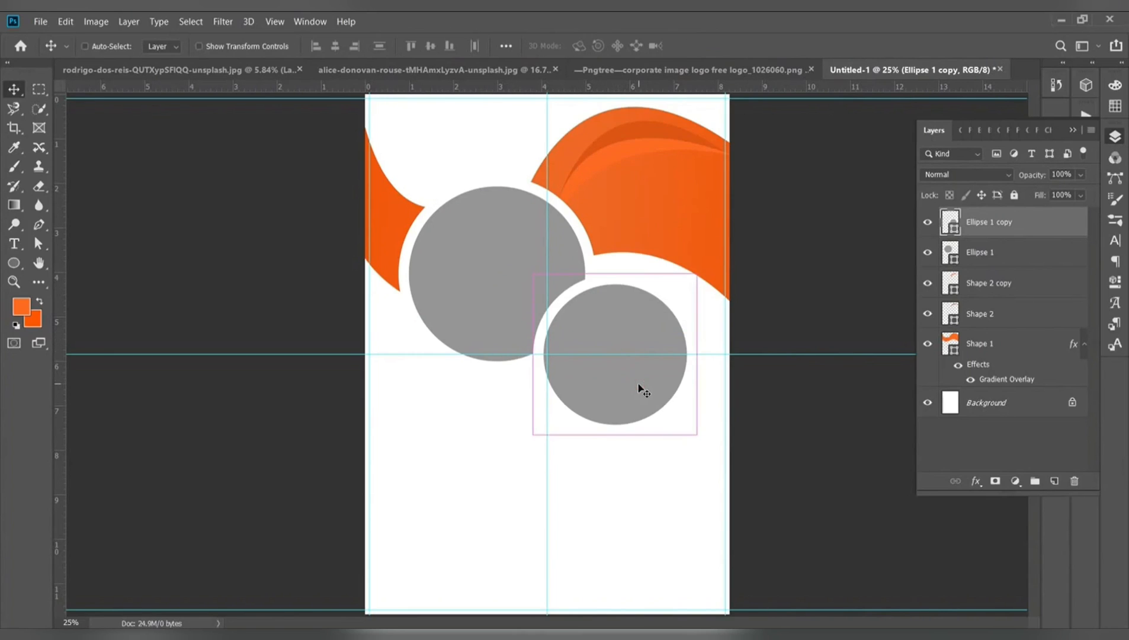
key("ctrl+t")
left_click_drag(691, 434, 697, 438)
left_click_drag(622, 378, 625, 385)
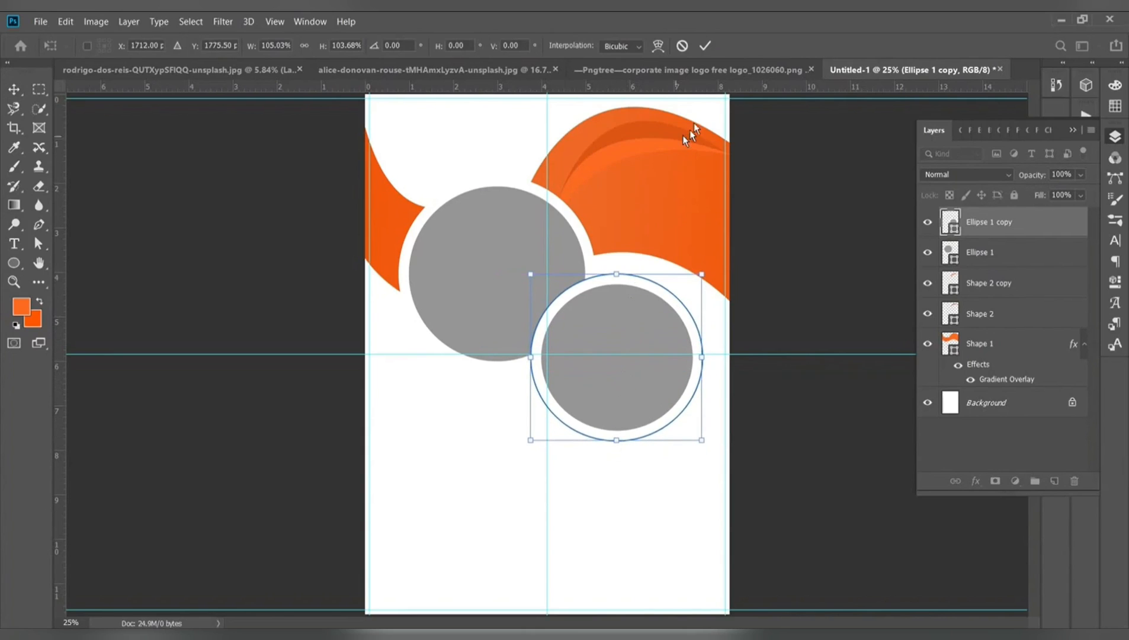
left_click(706, 46)
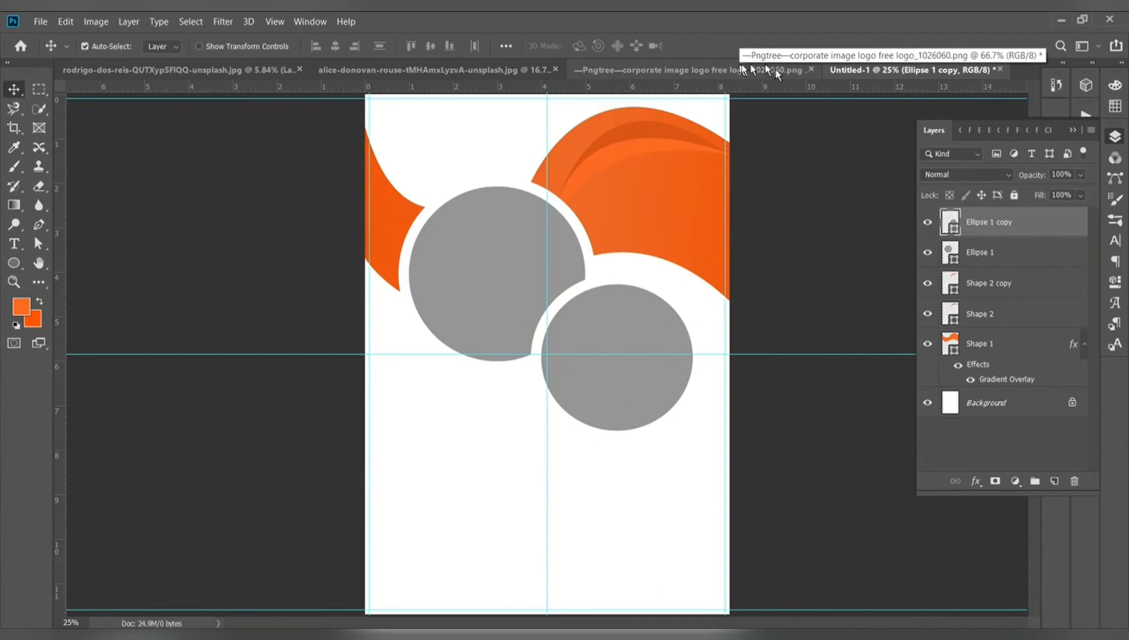
Bring the city skyline photo into the flyer and scale it to about 44%, covering the larger grey circle
left_click(347, 69)
left_click_drag(526, 309, 844, 84)
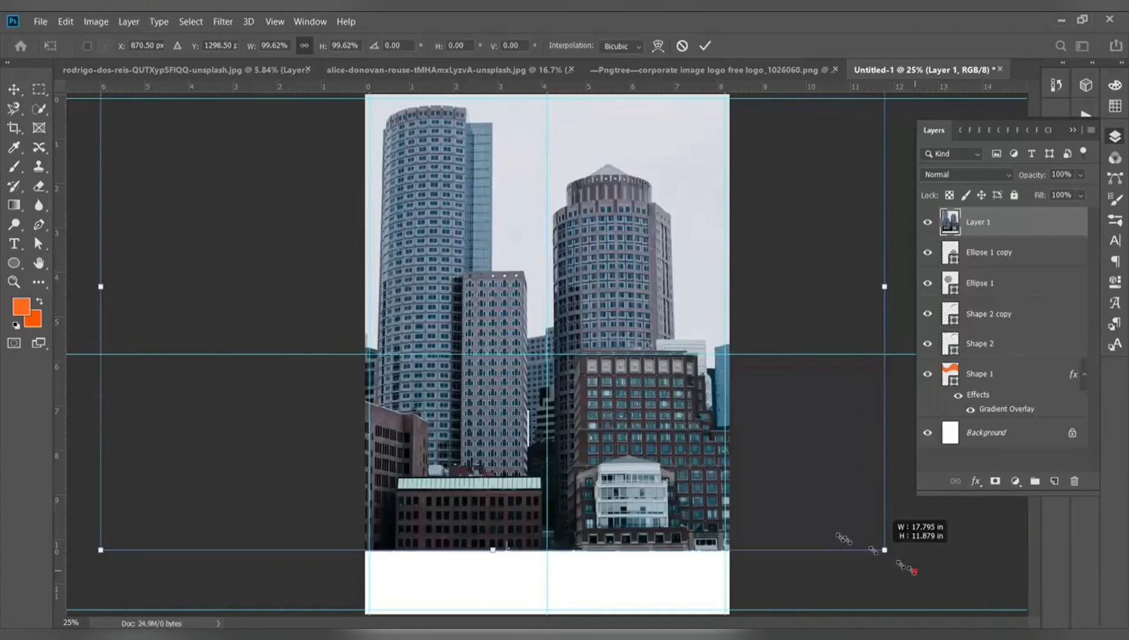
left_click_drag(847, 536, 658, 445)
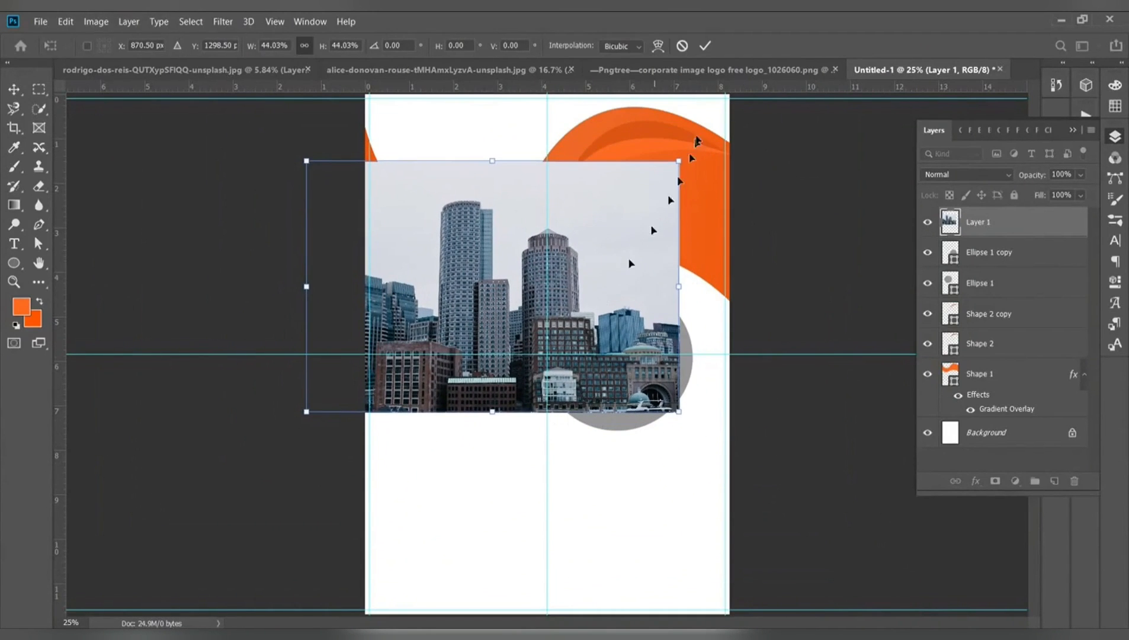
left_click(704, 46)
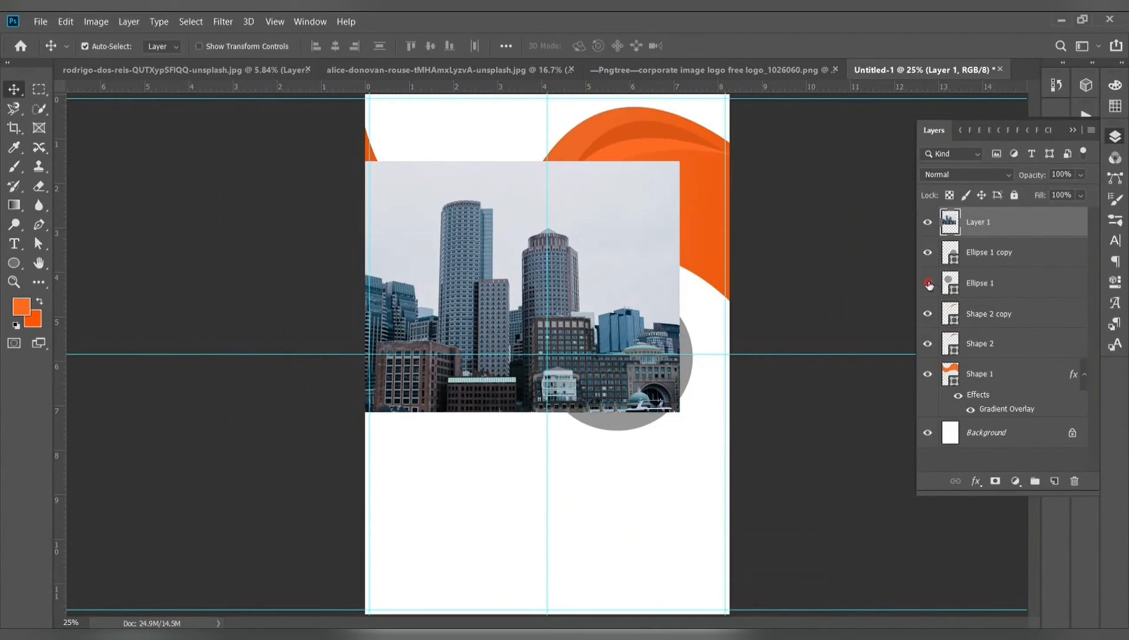
Move the skyline photo's layer directly above Ellipse 1 and clip it to that larger circle
left_click_drag(951, 233, 962, 266)
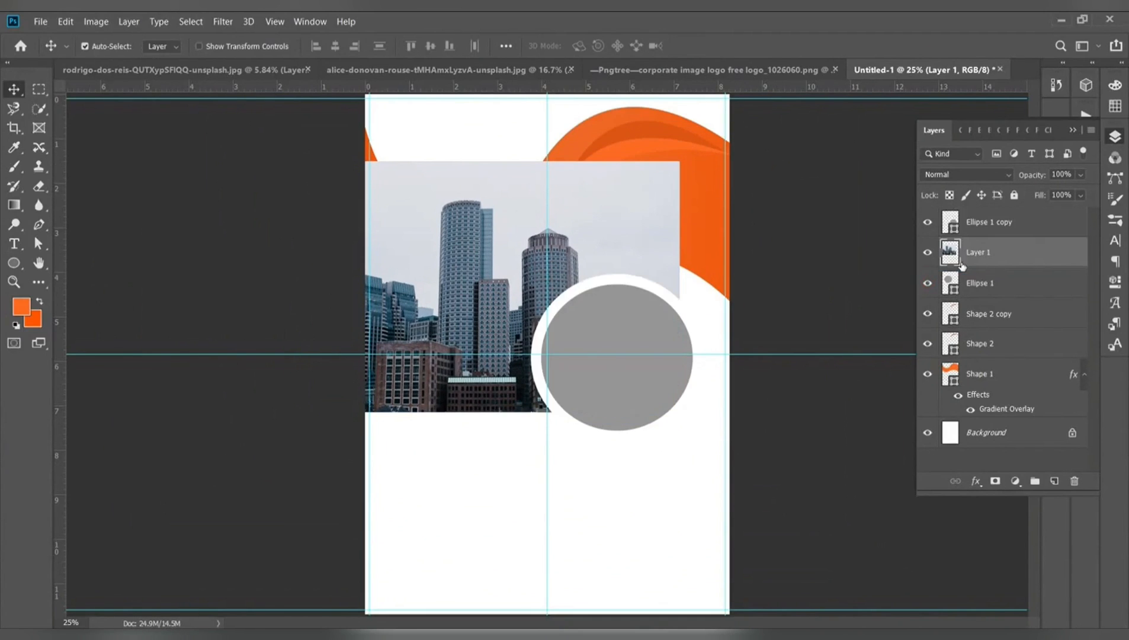
right_click(1014, 262)
left_click(917, 292)
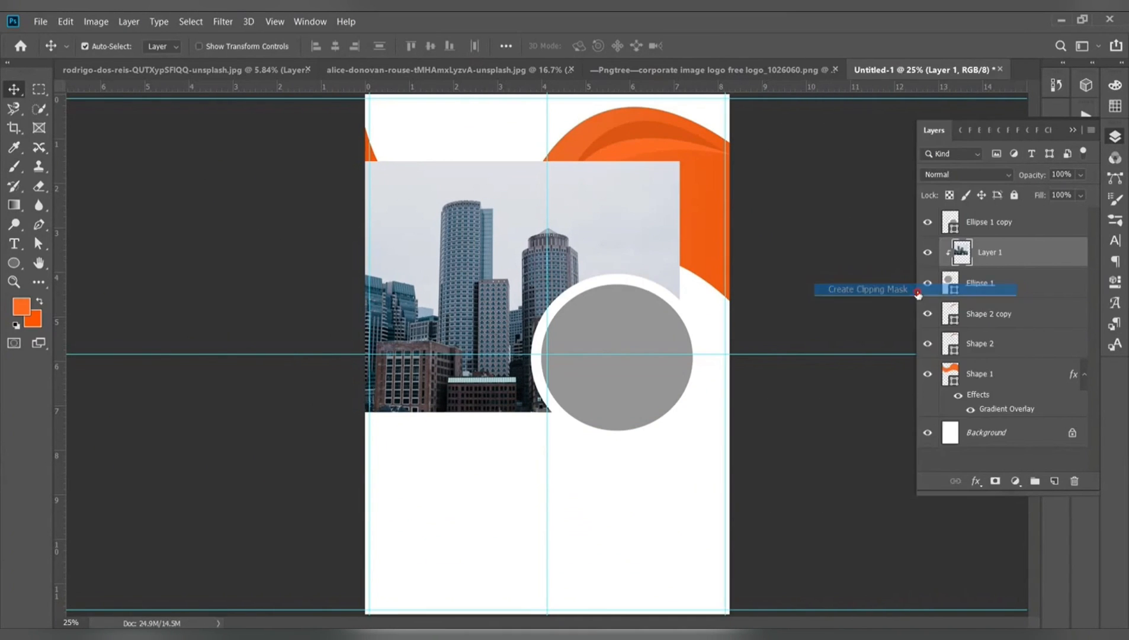
Scale the clipped skyline photo to about 87% and position the towers inside the larger circle
left_click_drag(487, 276, 491, 278)
key("ctrl+t")
left_click_drag(684, 415, 661, 396)
mouse_move(500, 319)
left_mouse_down()
mouse_move(516, 323)
mouse_move(513, 313)
left_mouse_up()
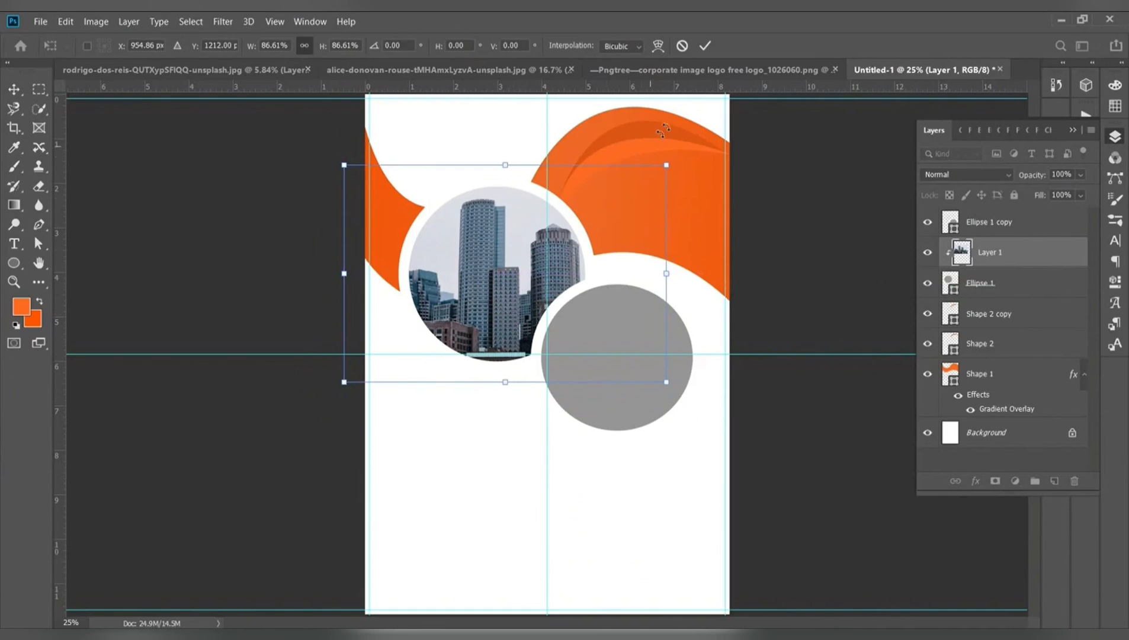
left_click(704, 47)
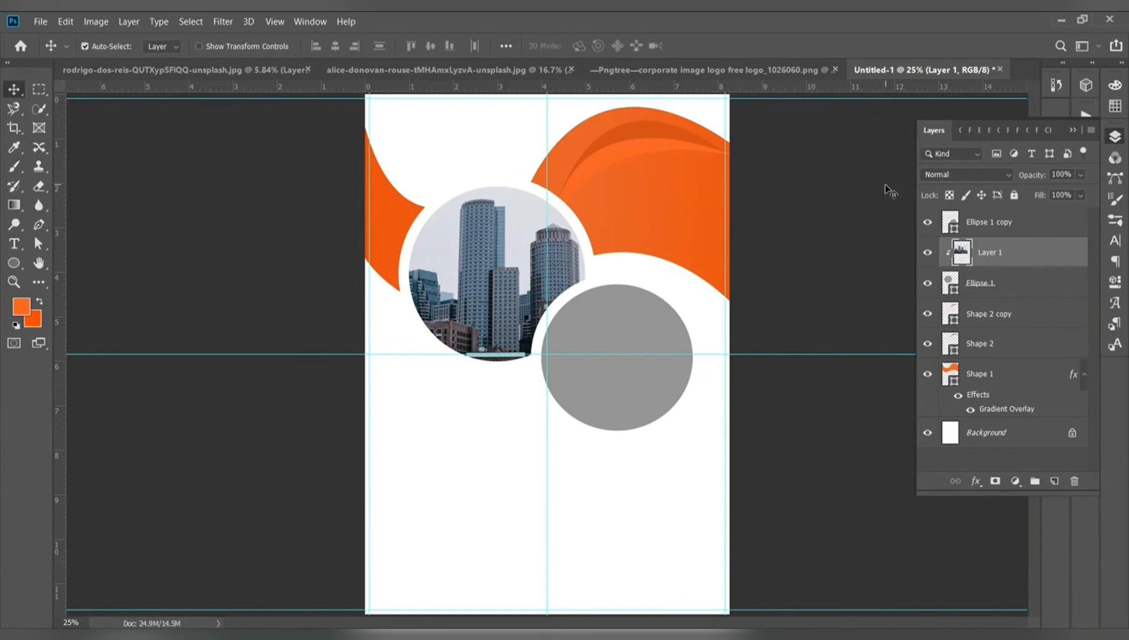
Bring the businessman cutout into the flyer above Ellipse 1 copy and scale it to about 20% over the smaller circle
left_click(976, 227)
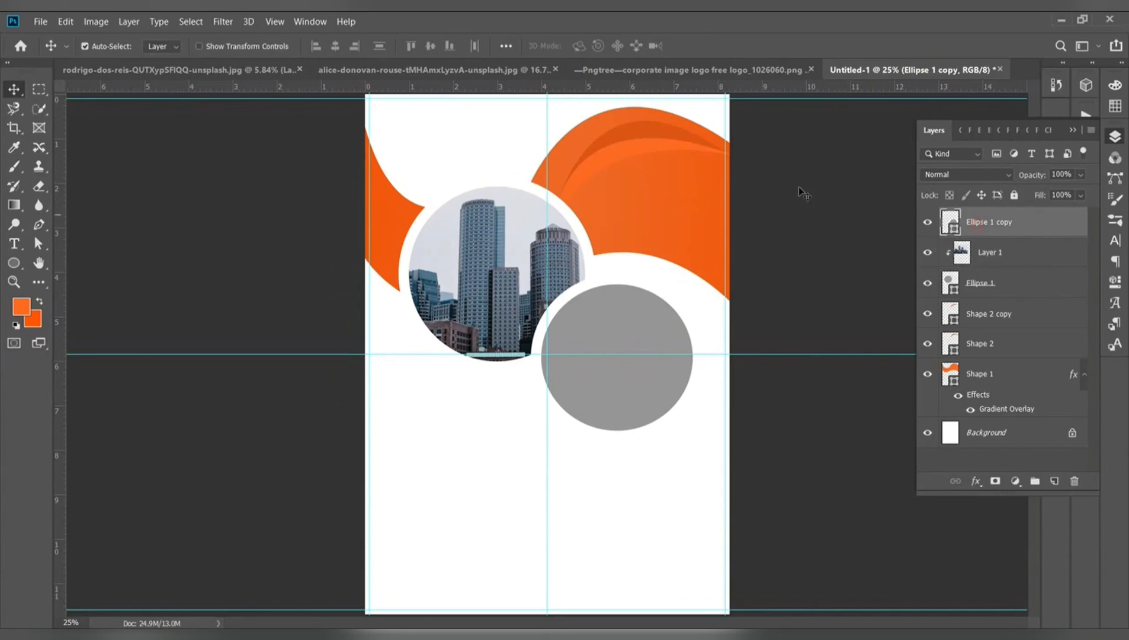
left_click(251, 70)
left_click_drag(552, 348, 651, 314)
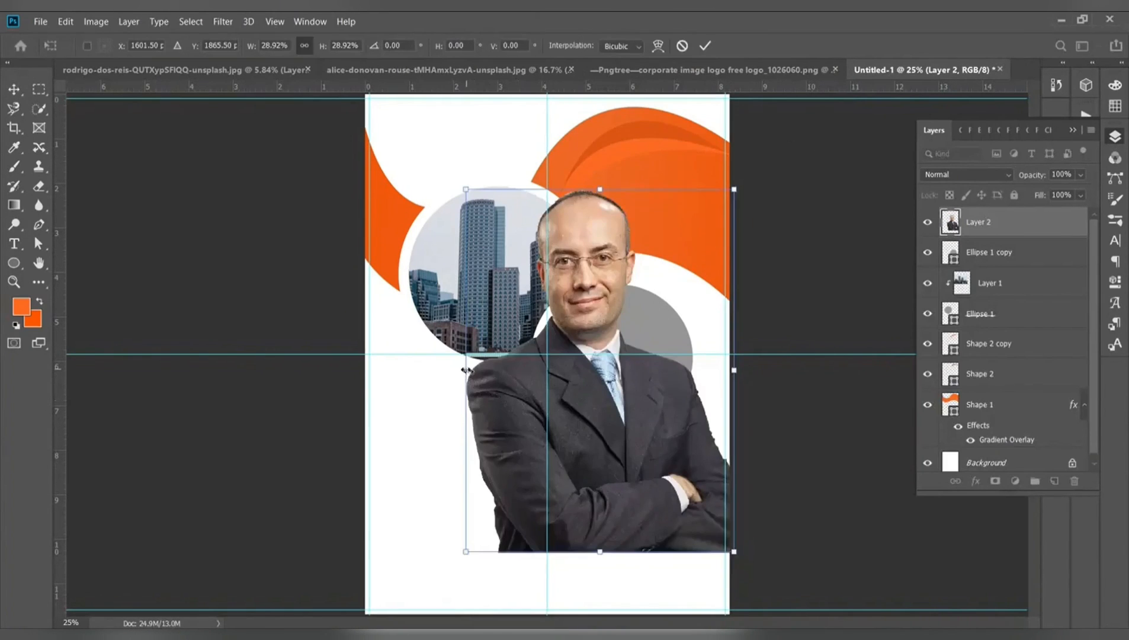
left_click_drag(467, 370, 506, 370)
left_click_drag(575, 414, 604, 391)
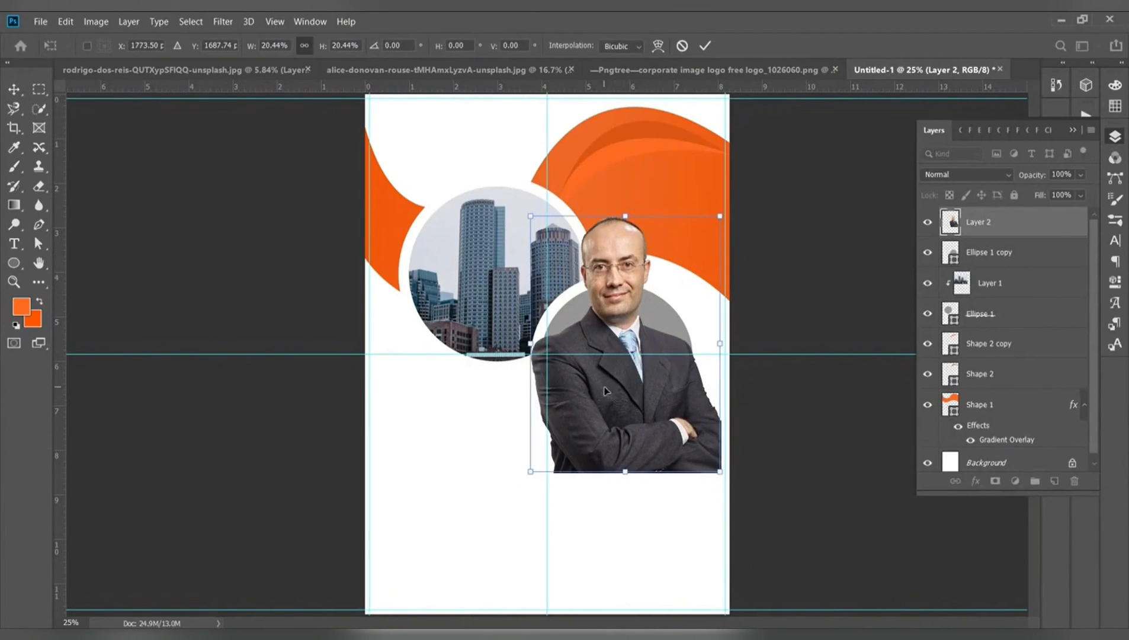
left_click(704, 47)
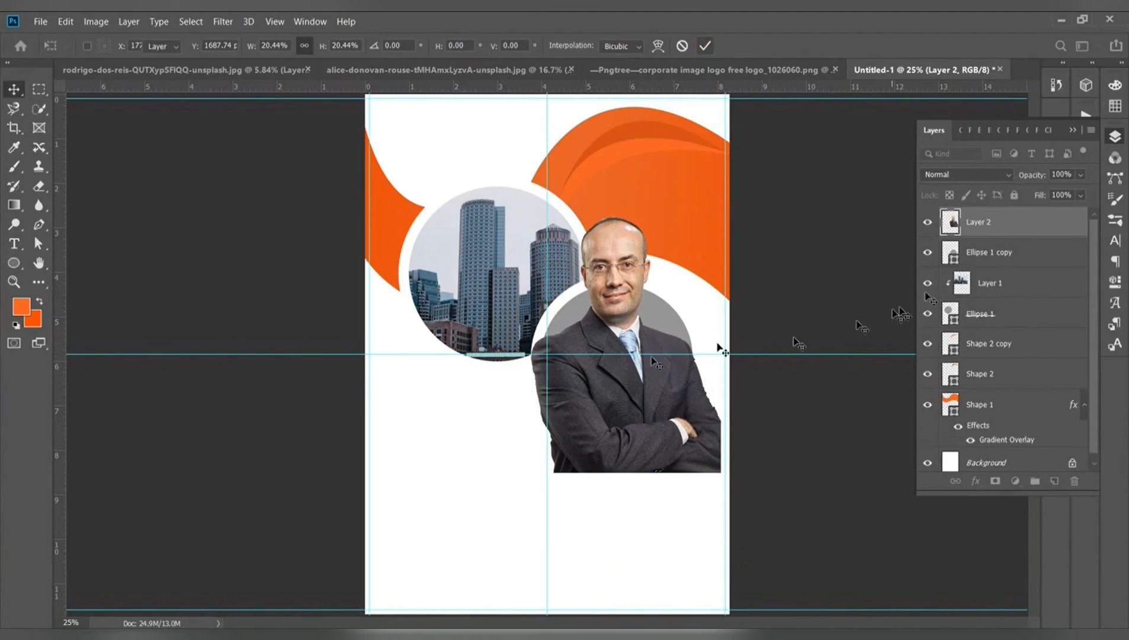
Clip the businessman cutout to the smaller circle and shrink it so his head and folded arms fit inside
right_click(995, 231)
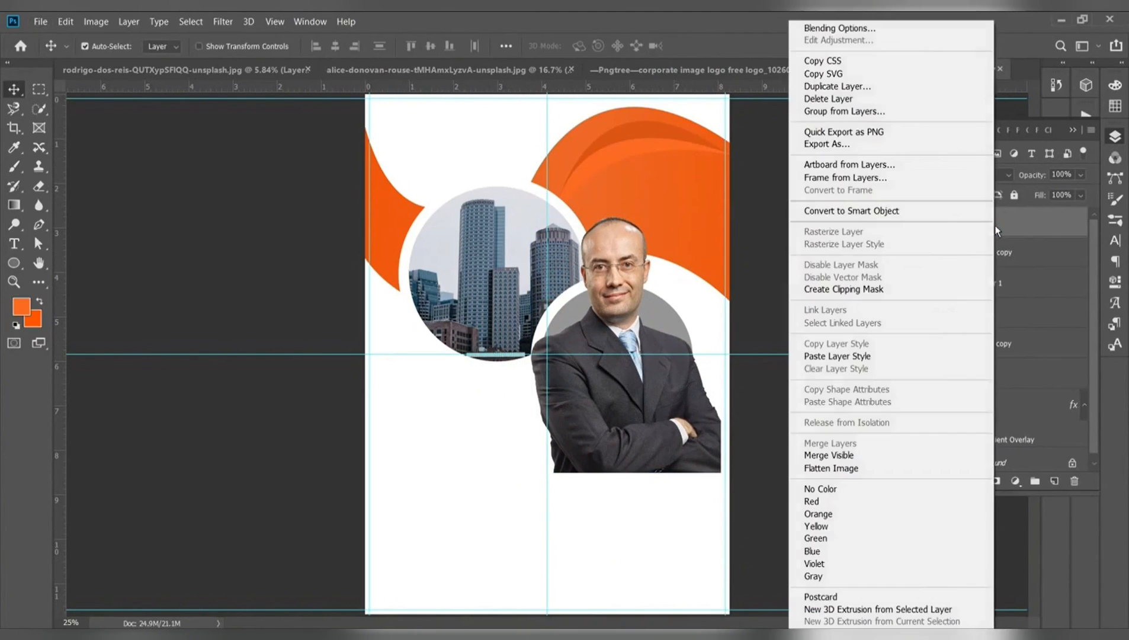
left_click(876, 289)
key("ctrl+t")
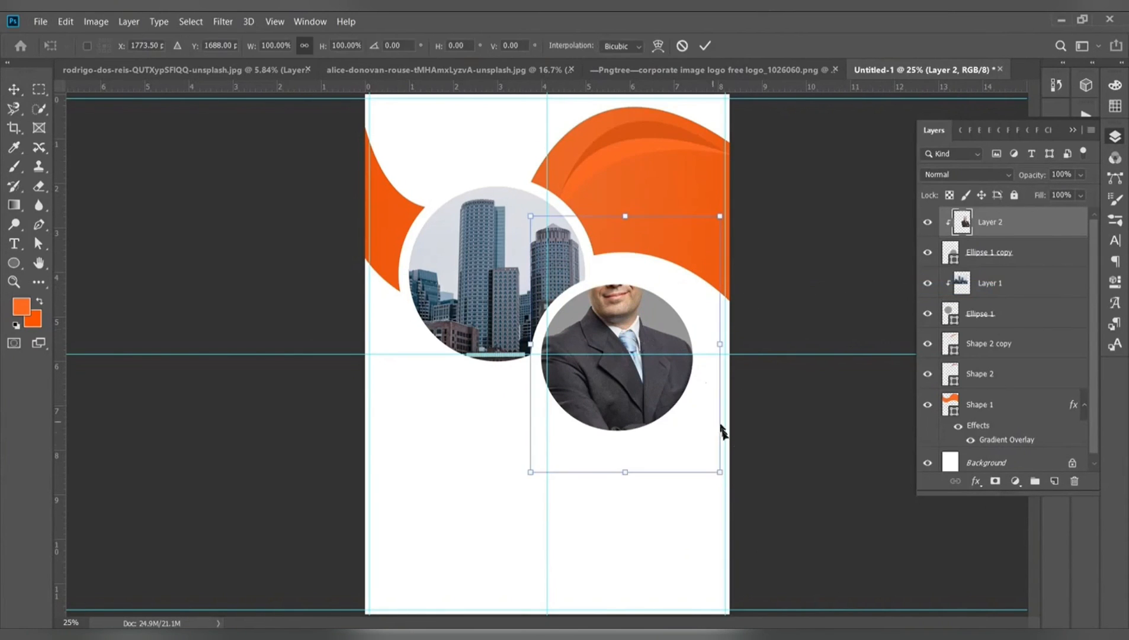
left_click_drag(721, 472, 684, 426)
left_click_drag(637, 392, 629, 409)
left_click_drag(684, 442, 616, 374)
left_click(705, 46)
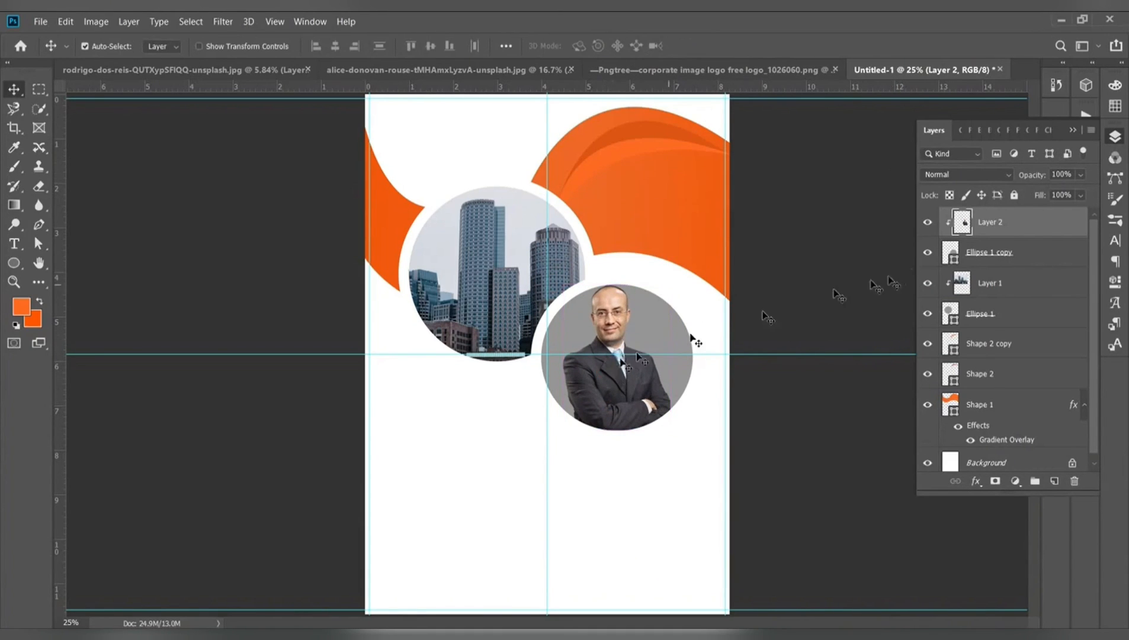
Set the fill of the circle behind the businessman to dark orange #b44214
double_click(953, 261)
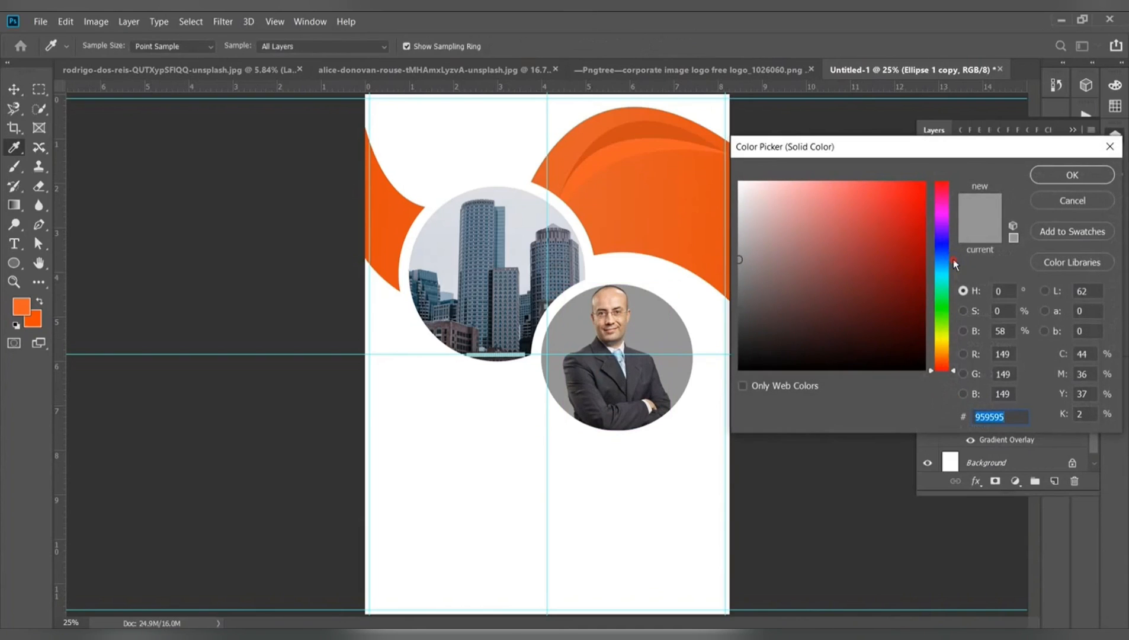
left_click(702, 178)
left_click(669, 128)
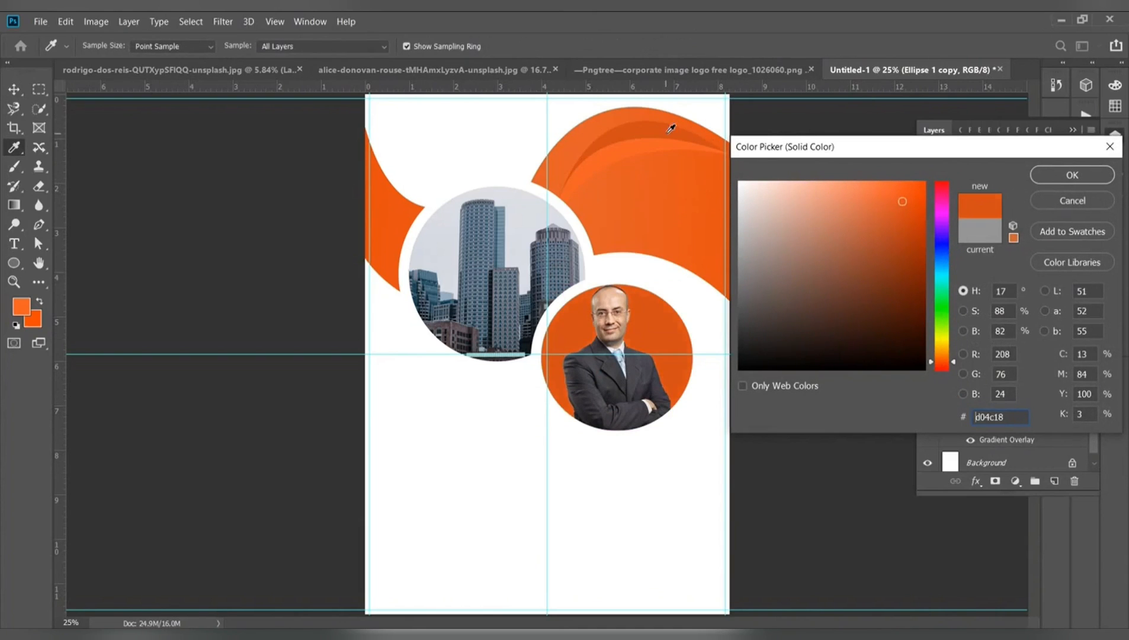
left_click(904, 236)
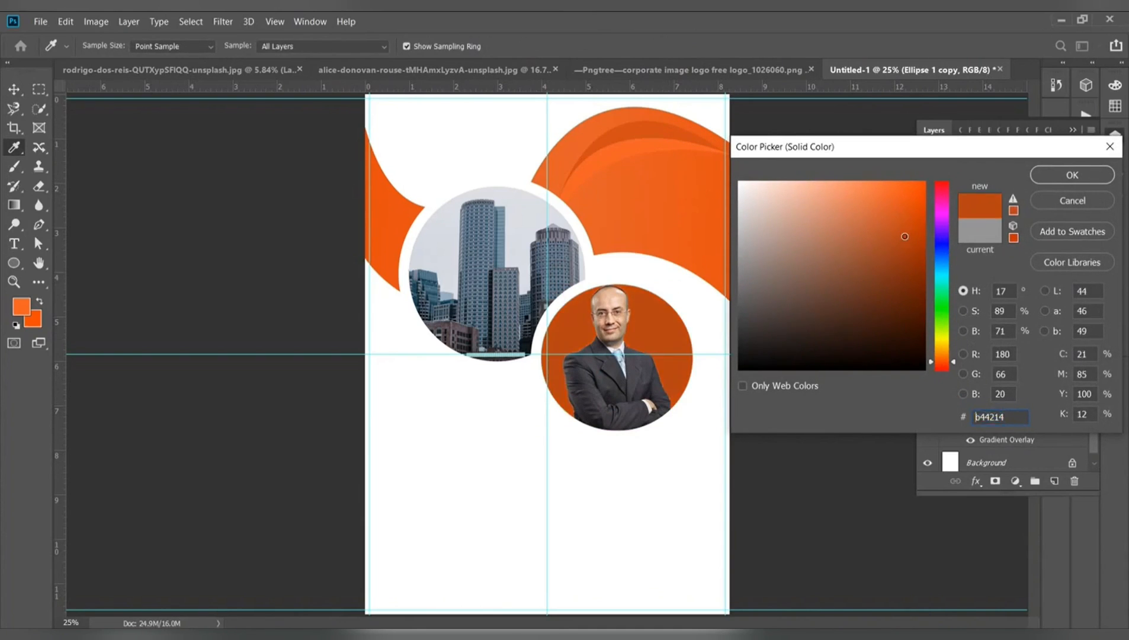
left_click(1072, 174)
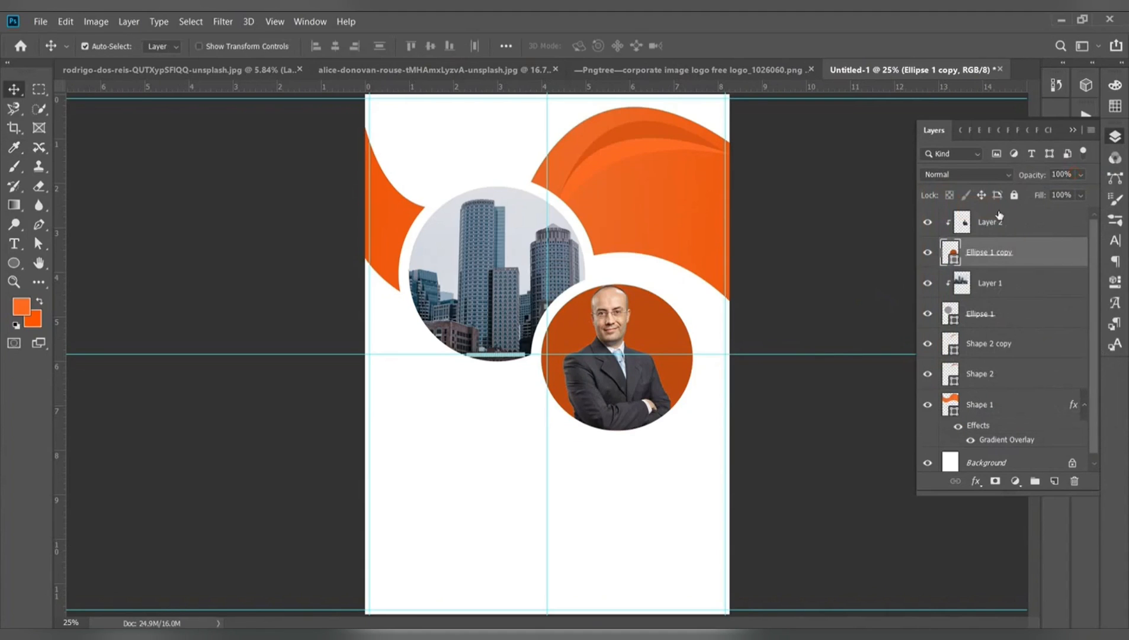
Draw a circle about 878 px in diameter below the photo circles and place its layer above the businessman's layer
left_click(13, 262)
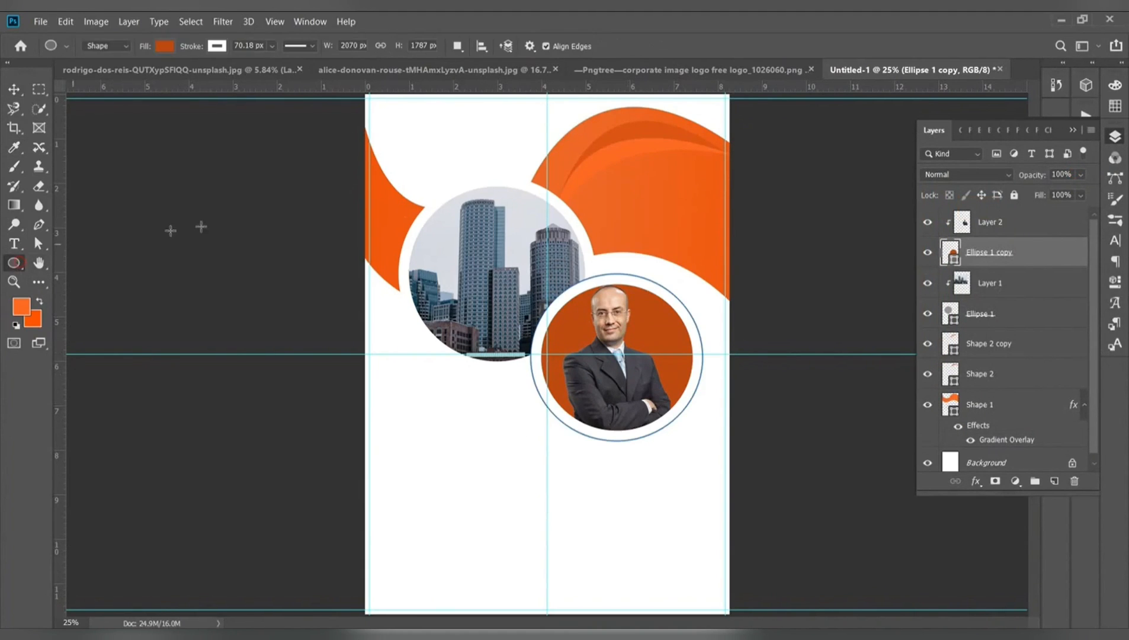
left_click_drag(467, 418, 595, 547)
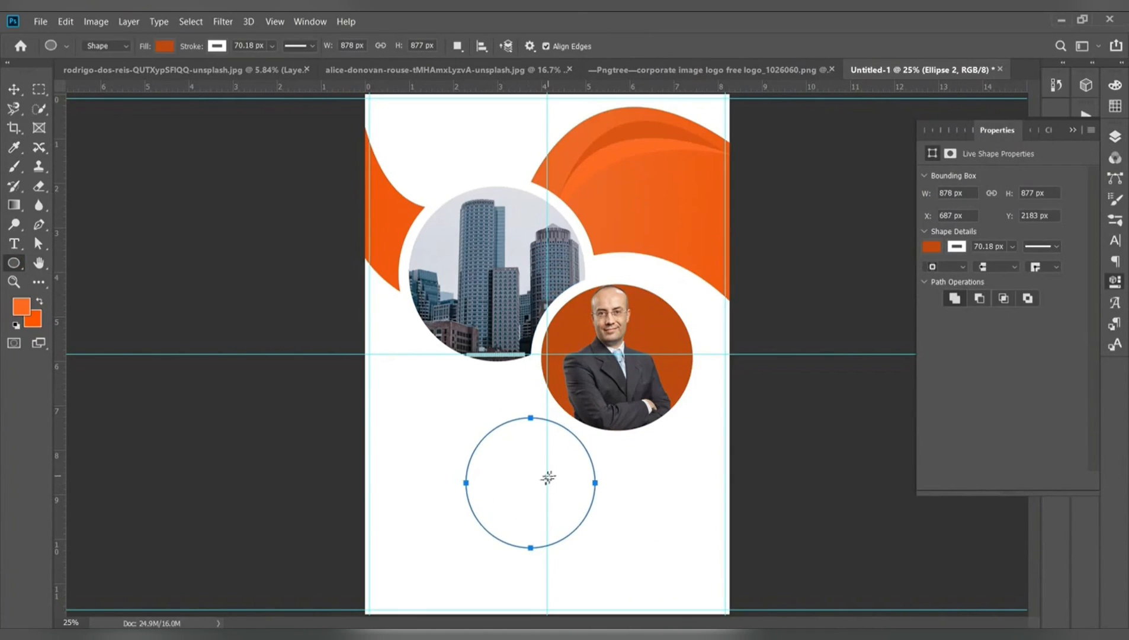
left_click(1115, 137)
left_click_drag(1014, 293, 1001, 220)
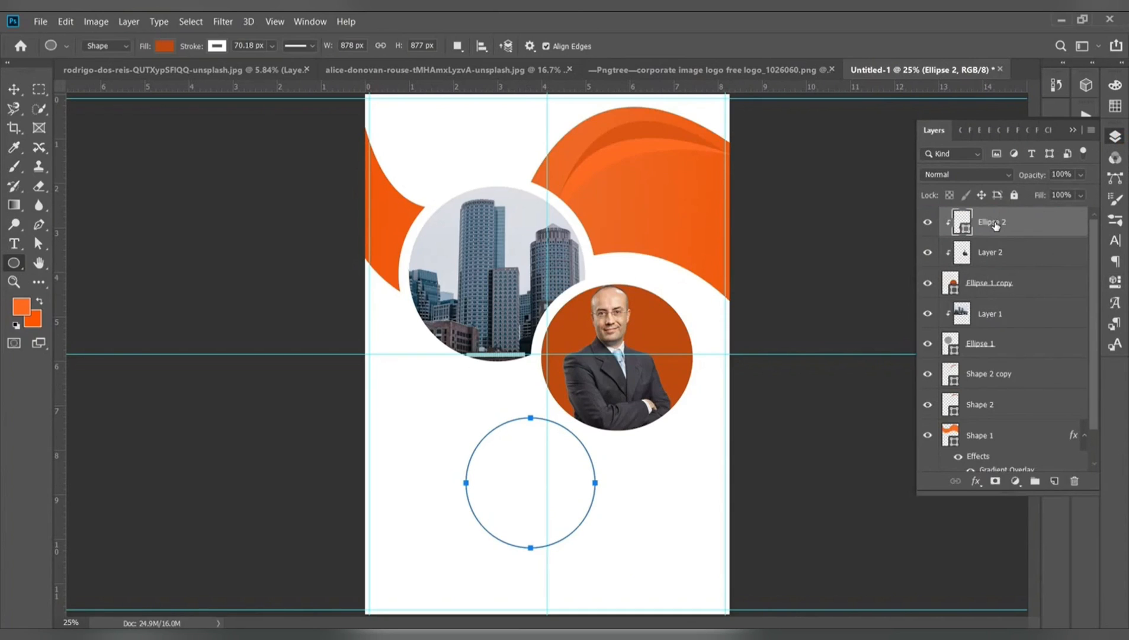
Release the new circle from the clipping mask and remove its stroke
right_click(997, 226)
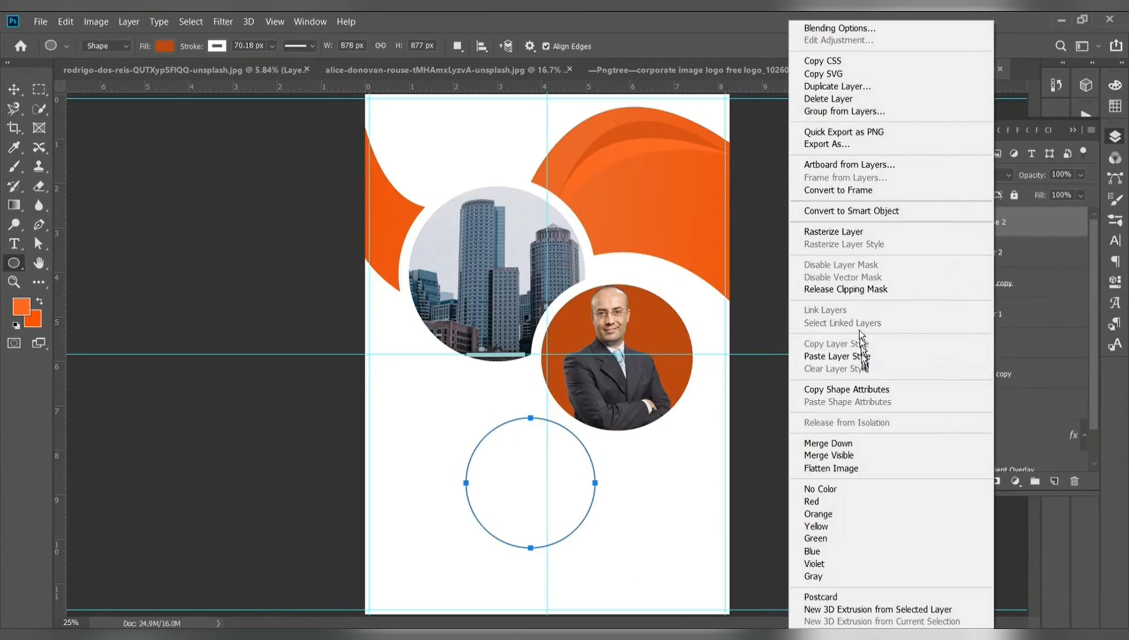
left_click(857, 289)
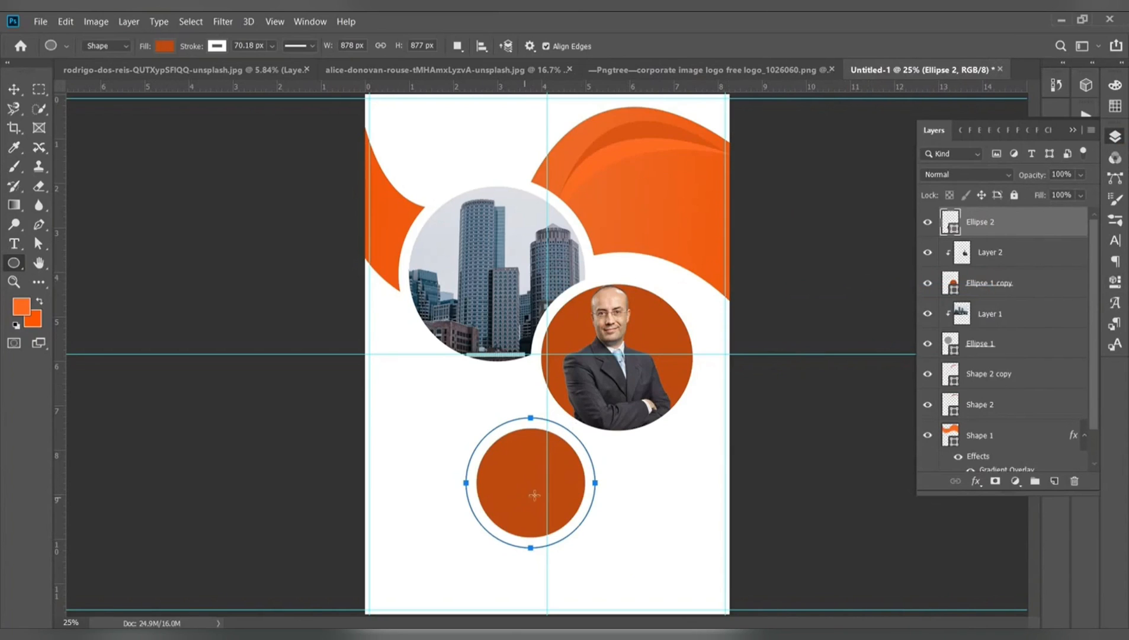
left_click(1121, 283)
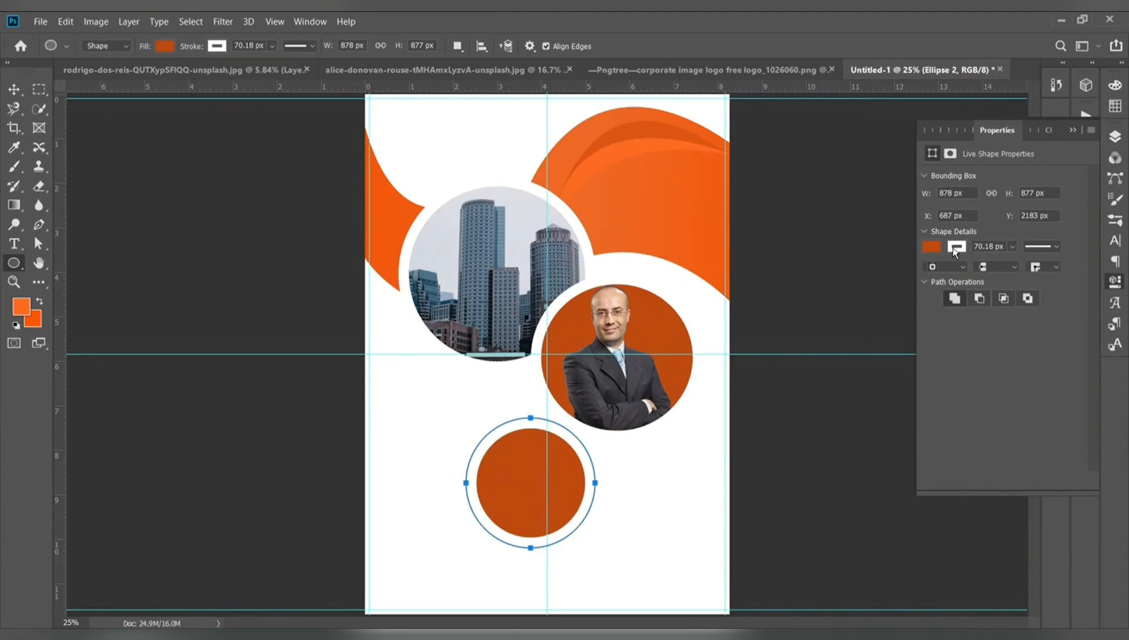
left_click(954, 248)
left_click(943, 275)
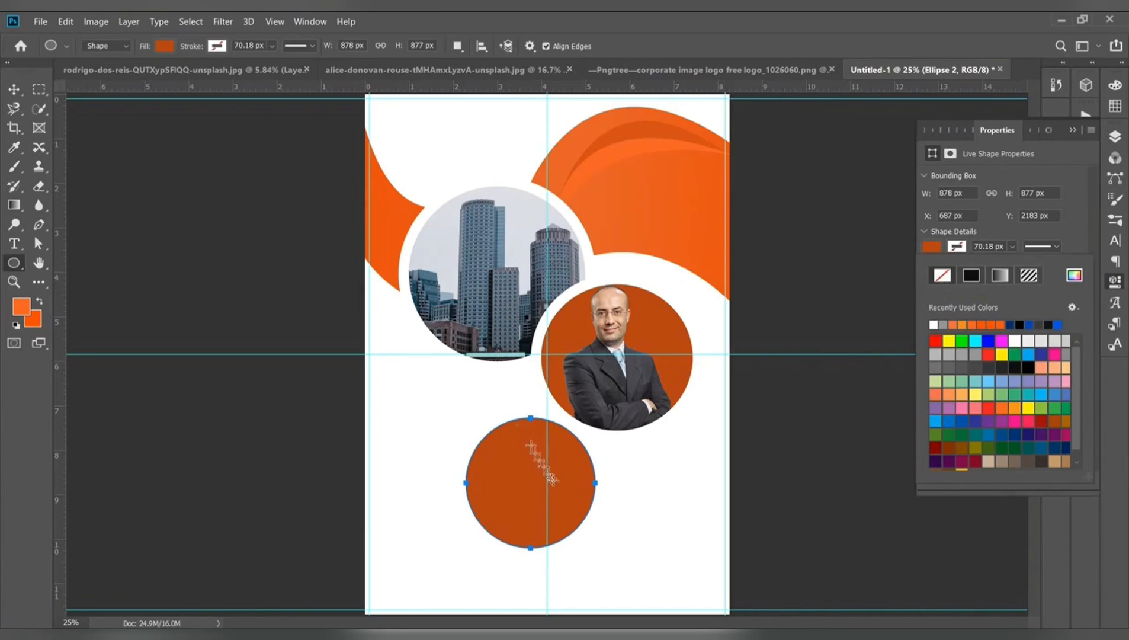
Move the new circle over the businessman's circle and scale it to about 116% width and 106% height to cover it
key("v")
left_click_drag(532, 473, 619, 357)
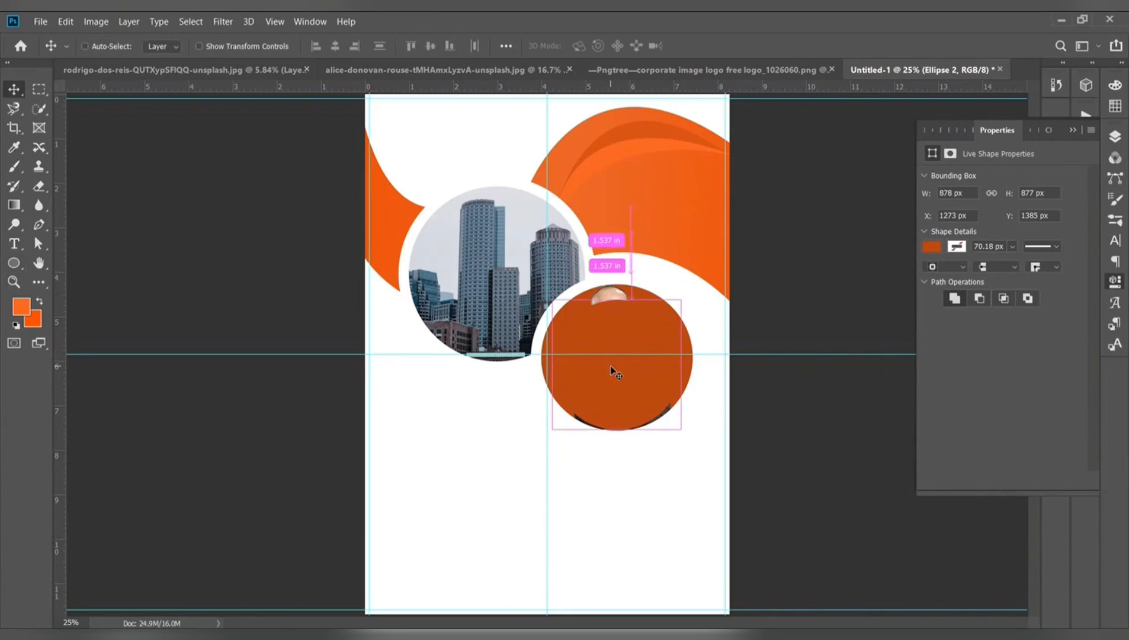
key("ctrl+t")
left_click_drag(682, 365, 690, 364)
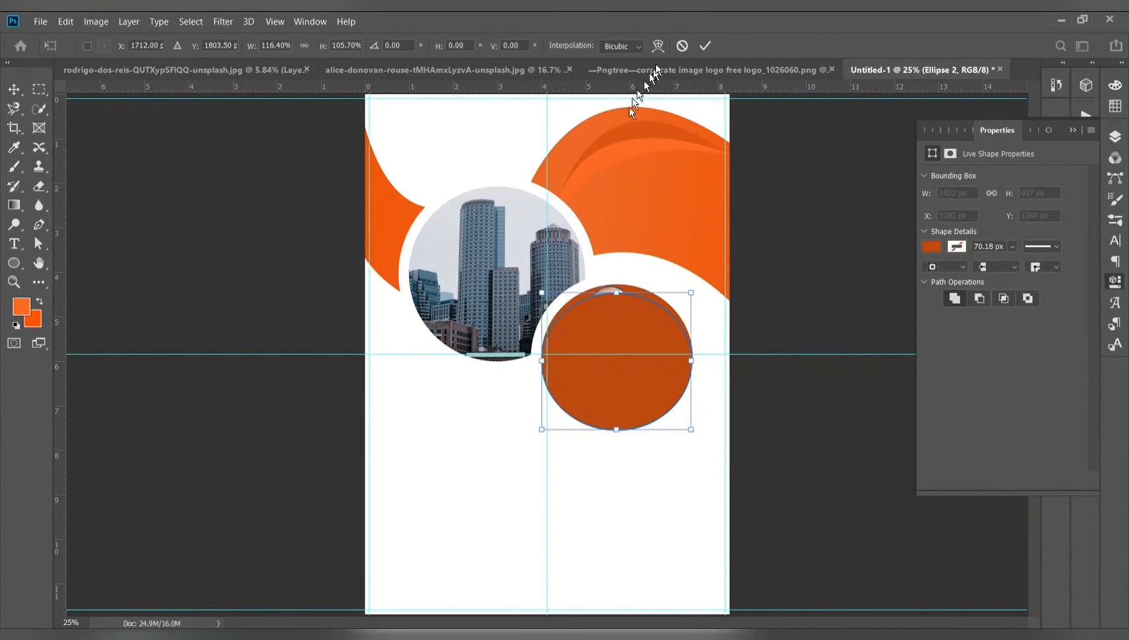
left_click(705, 46)
Copy the gradient overlay layer style from the Shape 1 wave layer and paste it onto the Ellipse 2 layer
left_click(1114, 138)
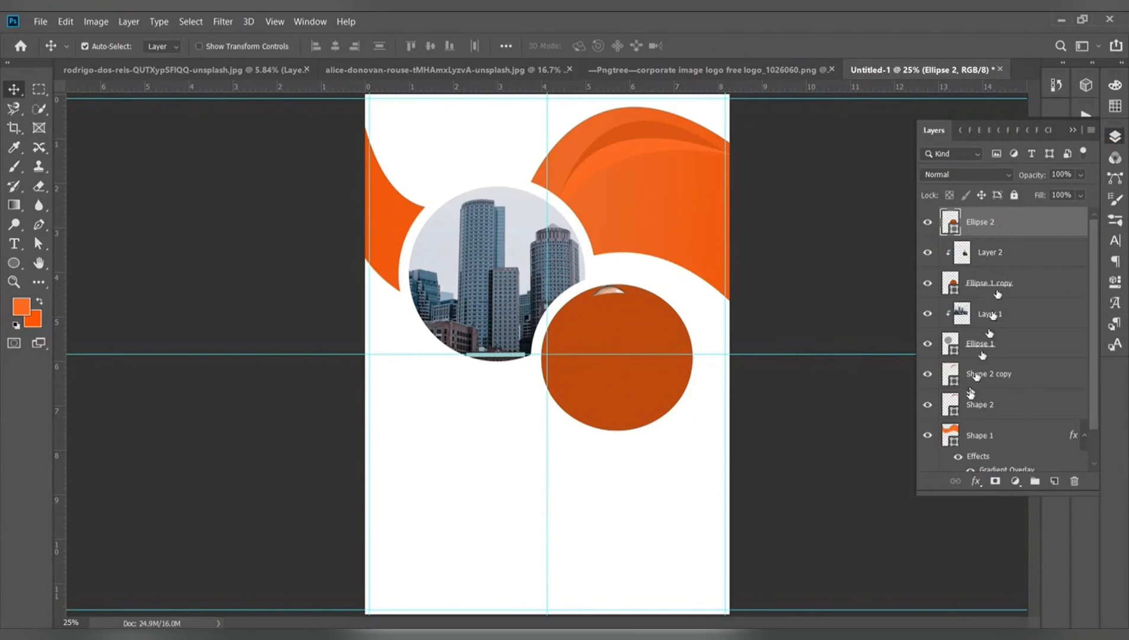
left_click(967, 436)
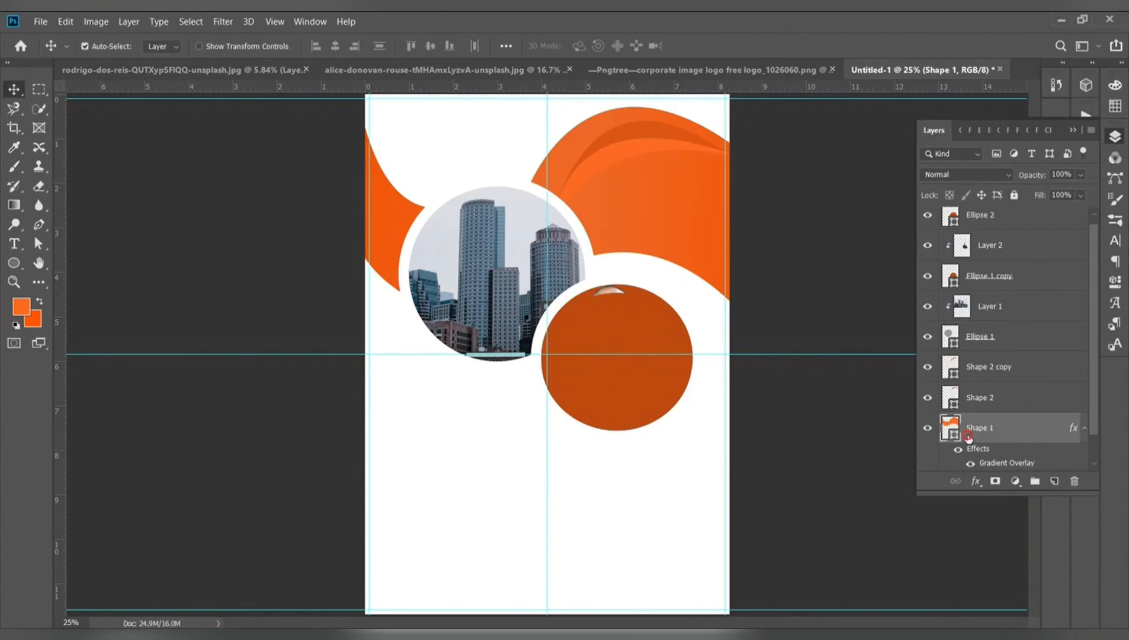
right_click(1001, 432)
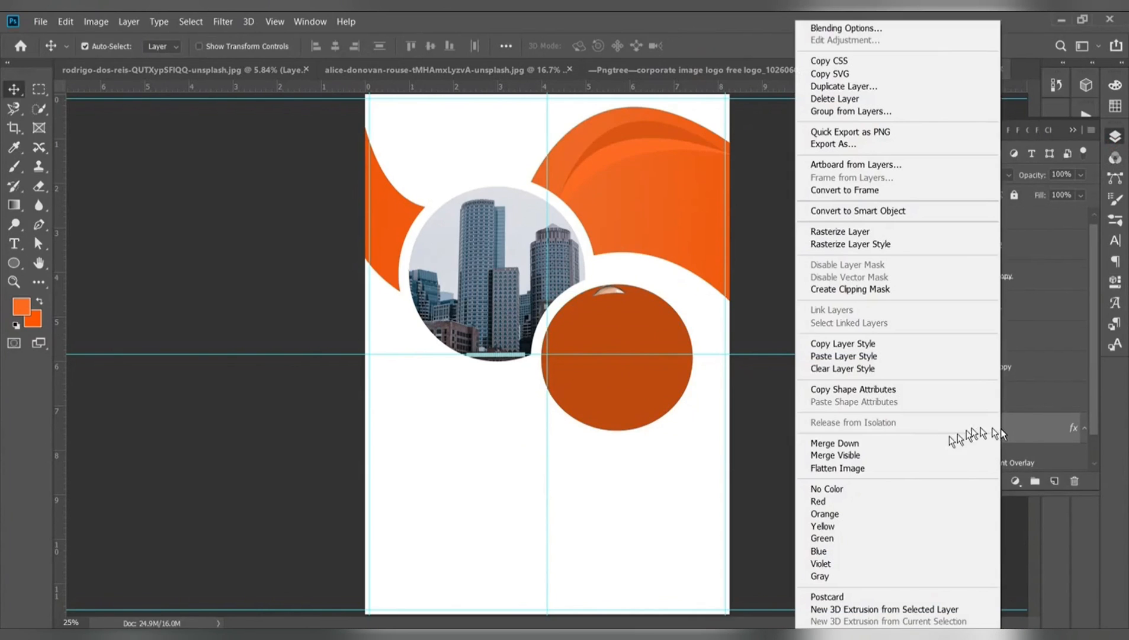
left_click(867, 350)
left_click(987, 222)
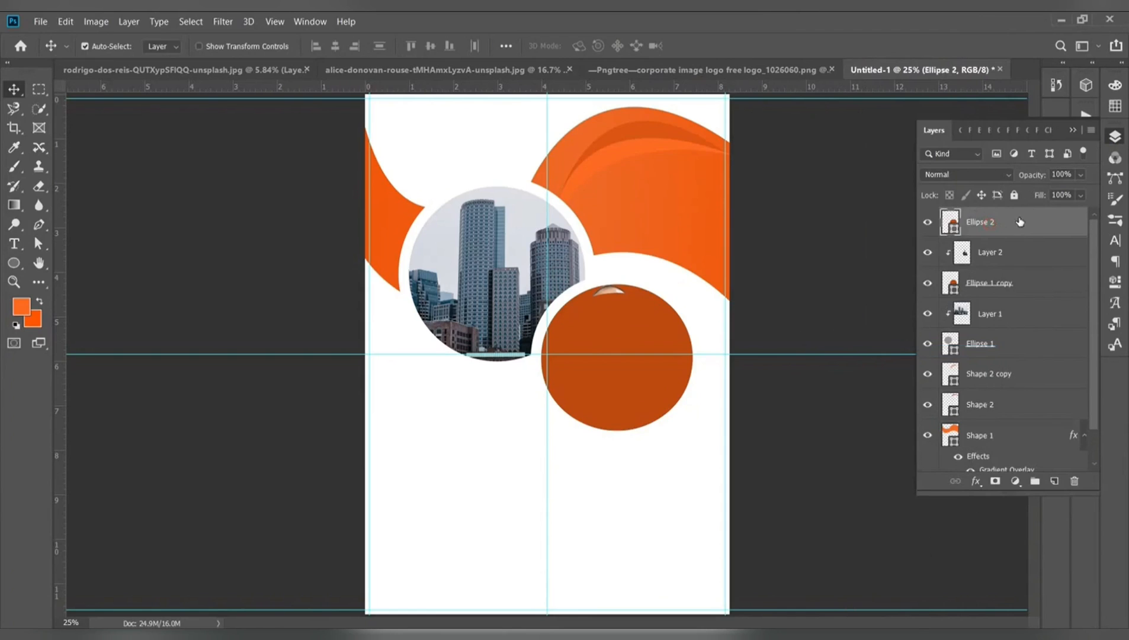
right_click(1018, 222)
left_click(878, 355)
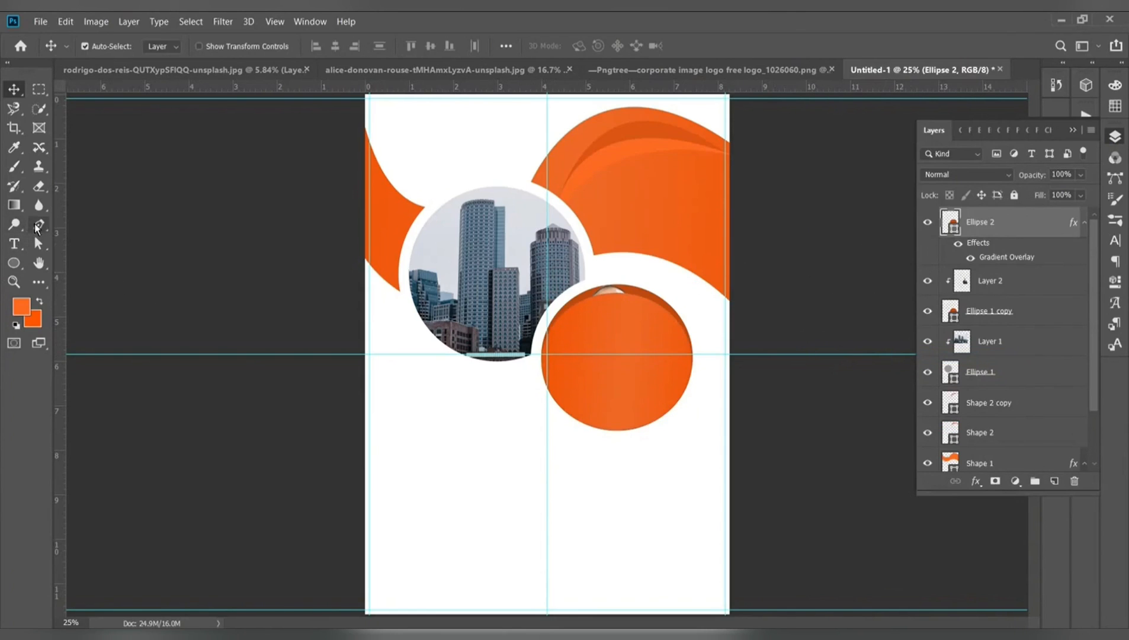
Add two anchor points on the gradient circle's upper arc and pull its top point down into a wide concave curve across the businessman's chest
left_click(37, 243)
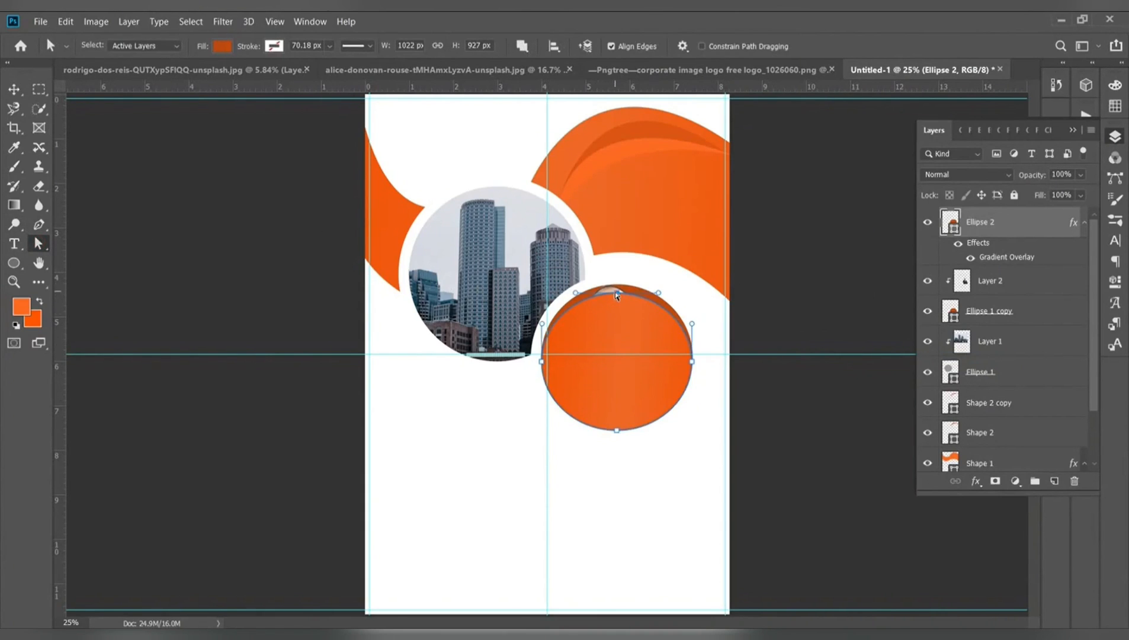
key("p")
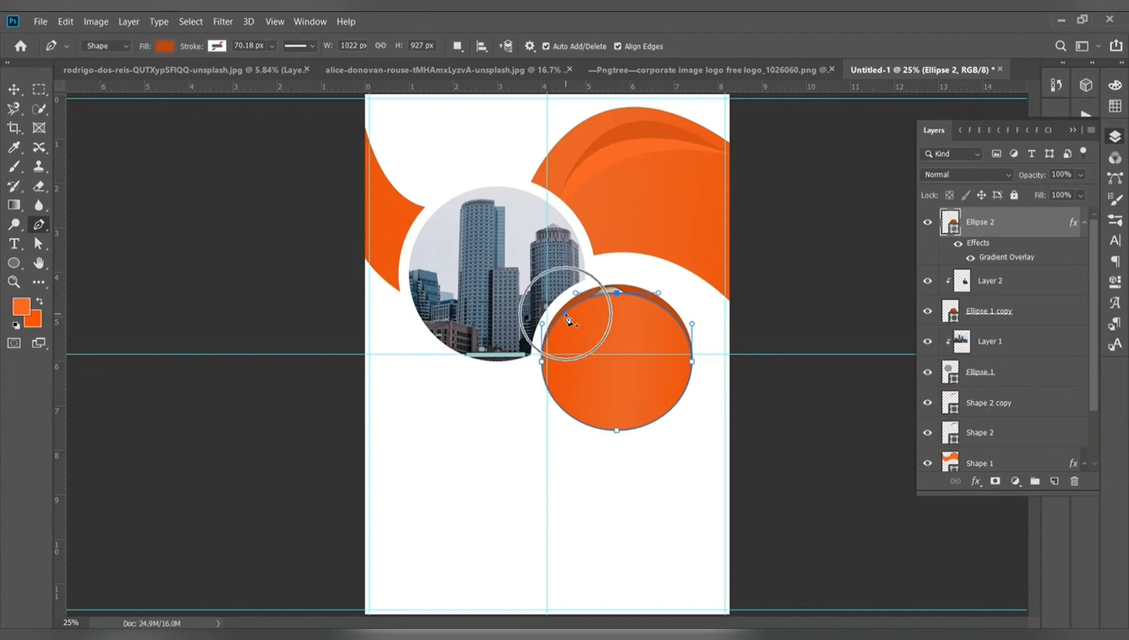
left_click(563, 314)
left_click(672, 317)
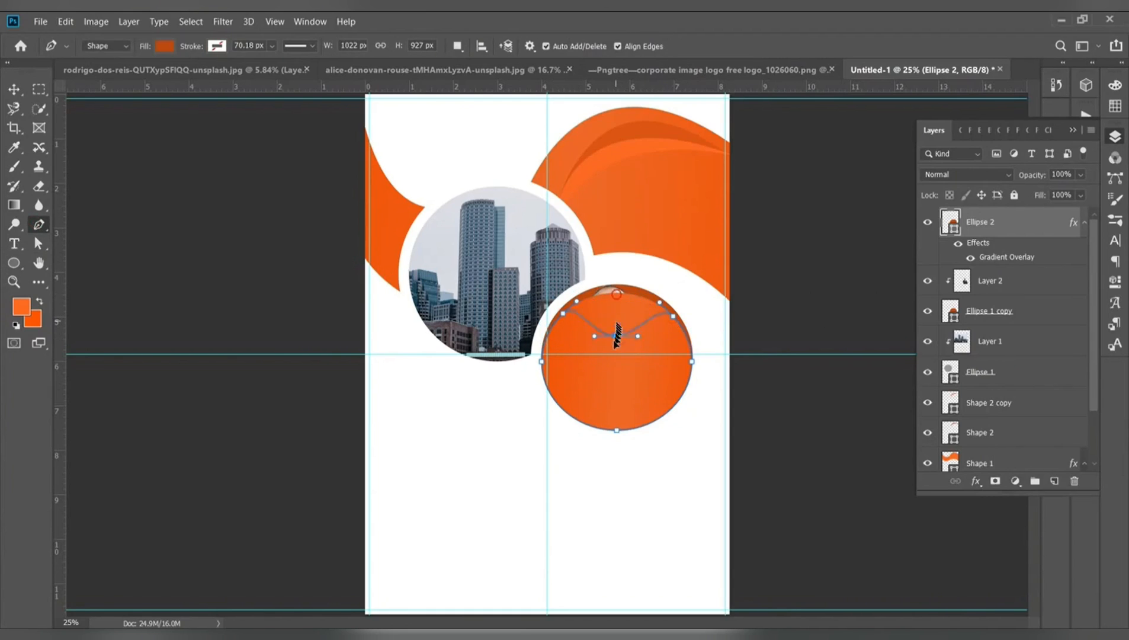
left_click_drag(612, 371, 613, 372)
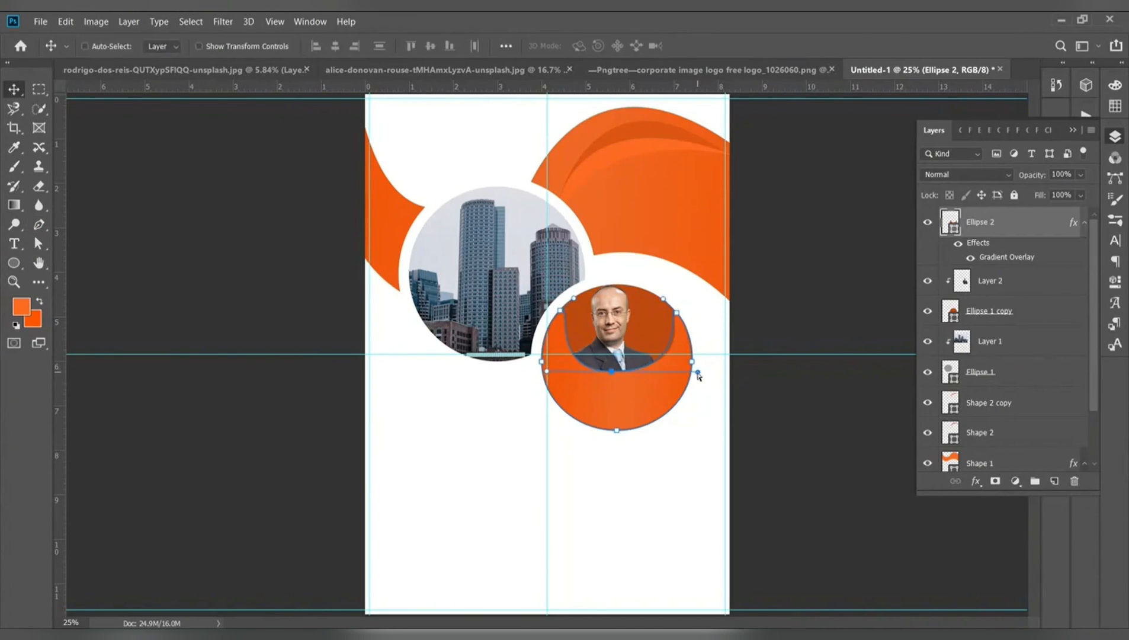
left_click(655, 444)
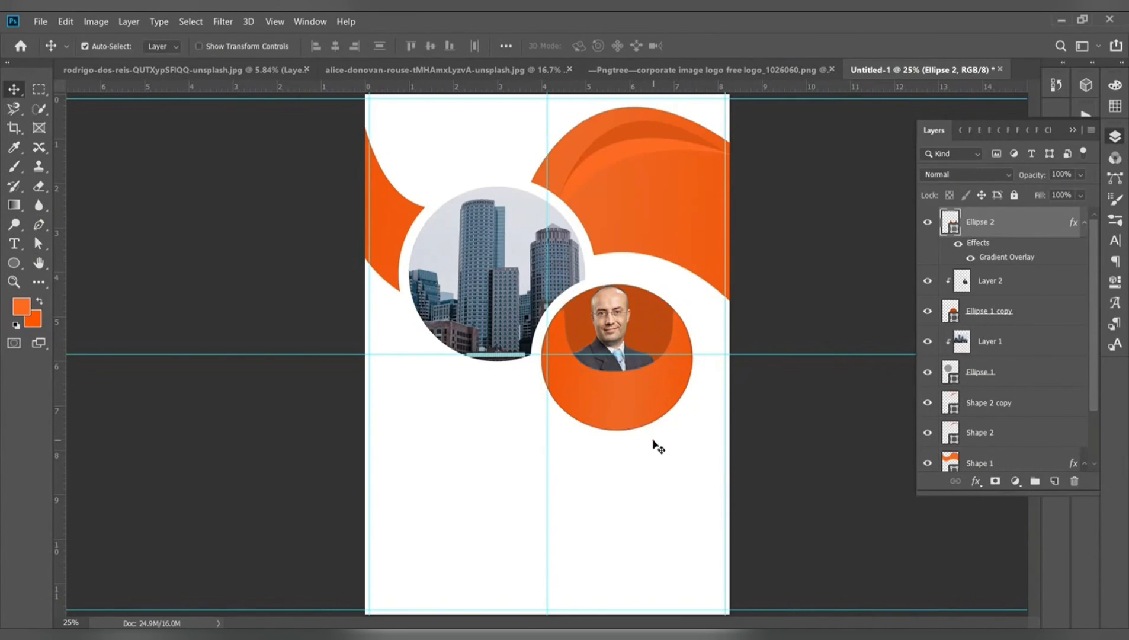
Lower the opacity of the Ellipse 2 layer to 54%
left_click(1030, 228)
left_click(1080, 174)
left_click_drag(1057, 193, 1052, 193)
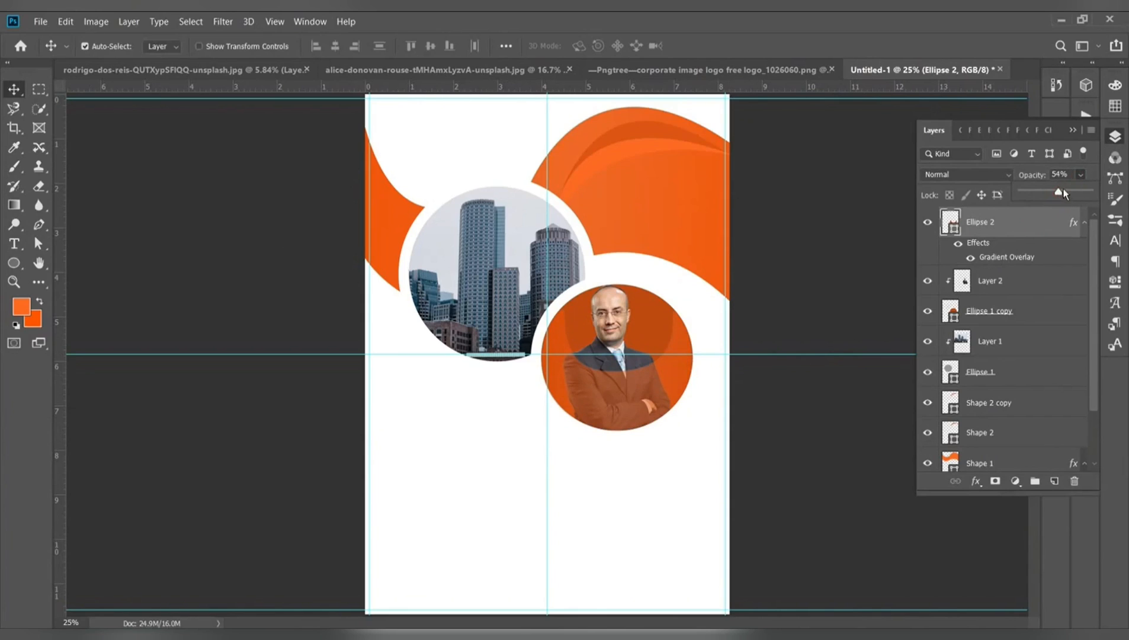
left_click(1079, 176)
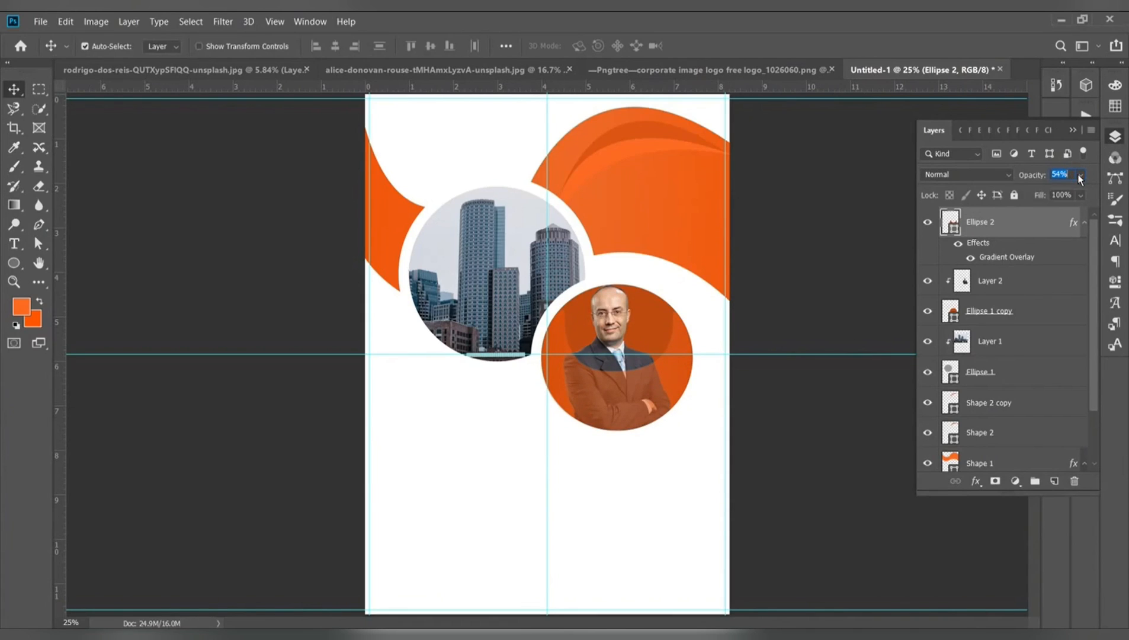